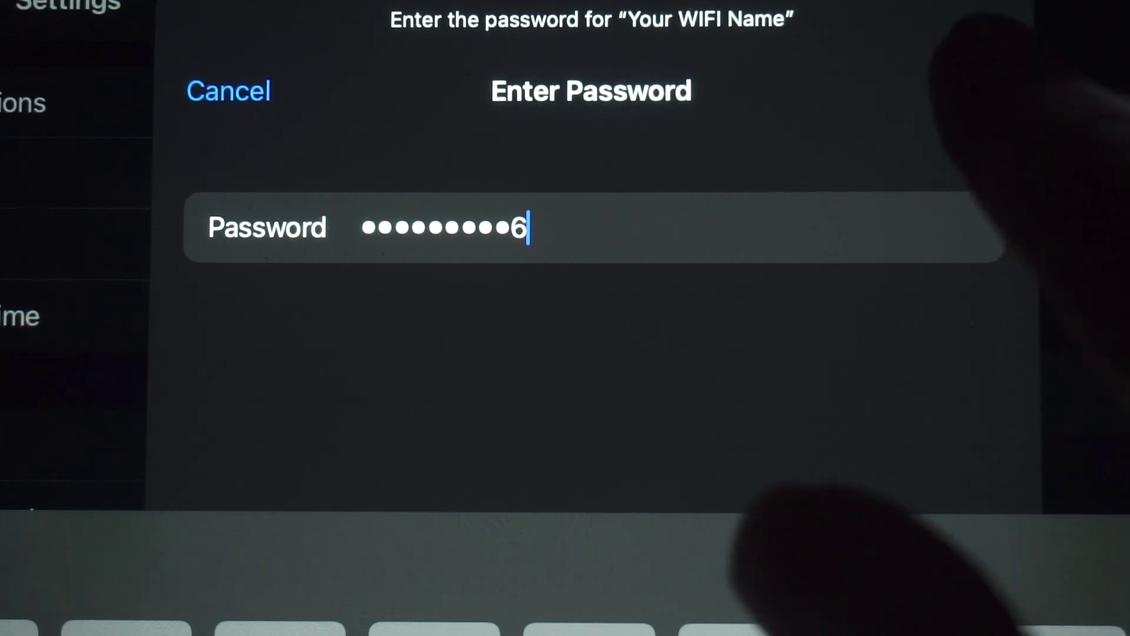
Join the iPad to 'Your WIFI Name' with its password; it reports No Internet Connection
{"action": "left_click", "coordinate": [974, 88]}
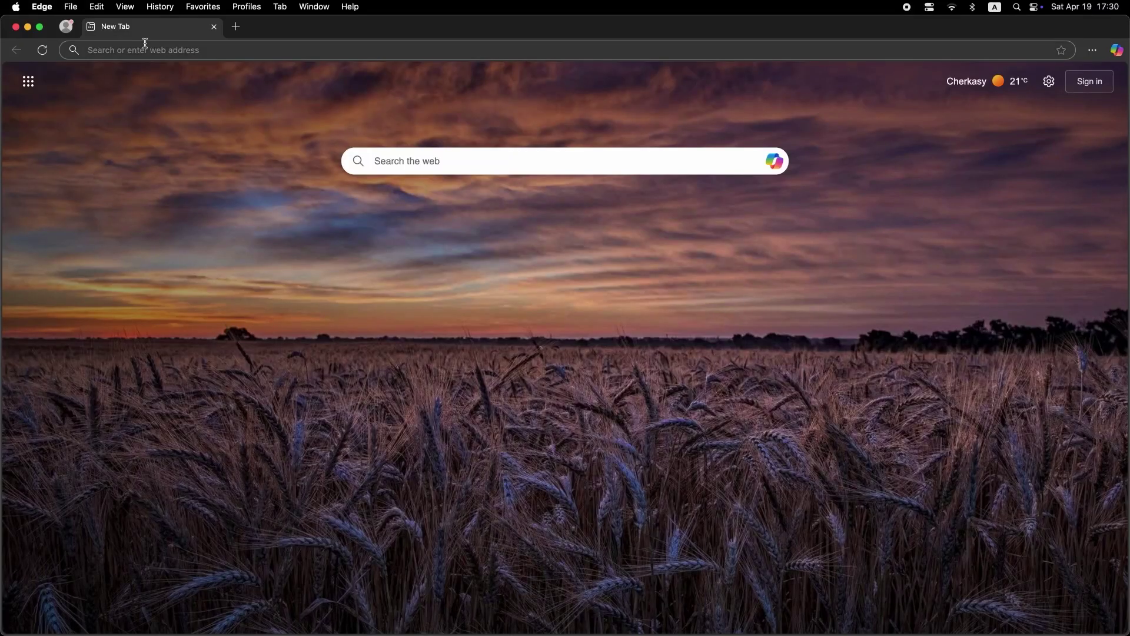
Load the router login page at 192.168.1.1 in Edge, correcting the mistyped 192.168.2.1
{"action": "left_click", "coordinate": [145, 44]}
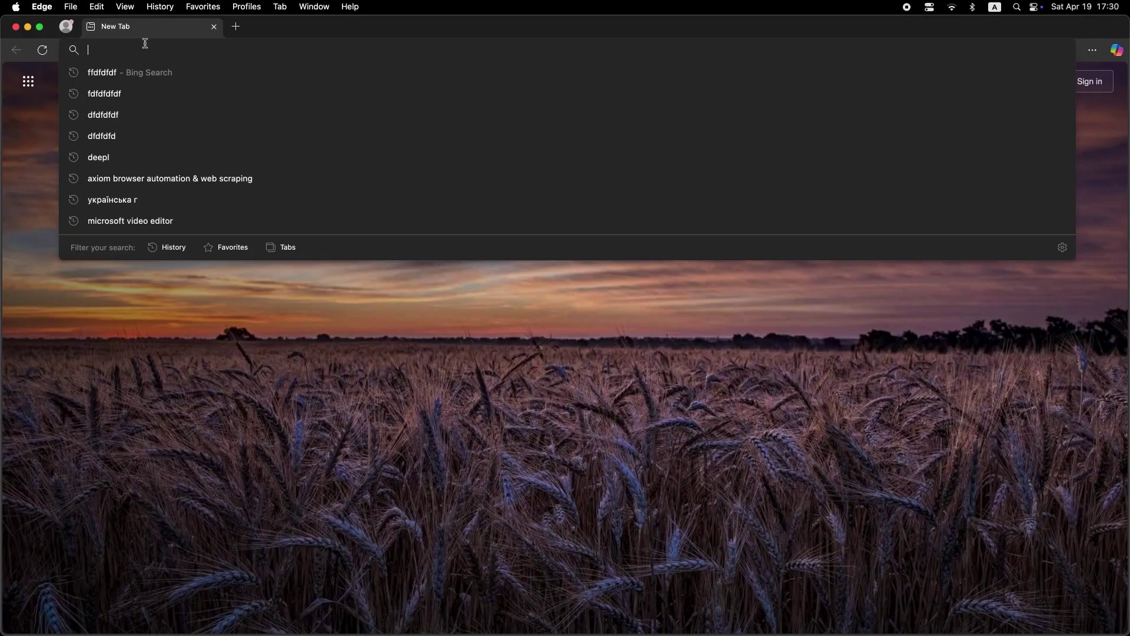
{"action": "type", "text": "19"}
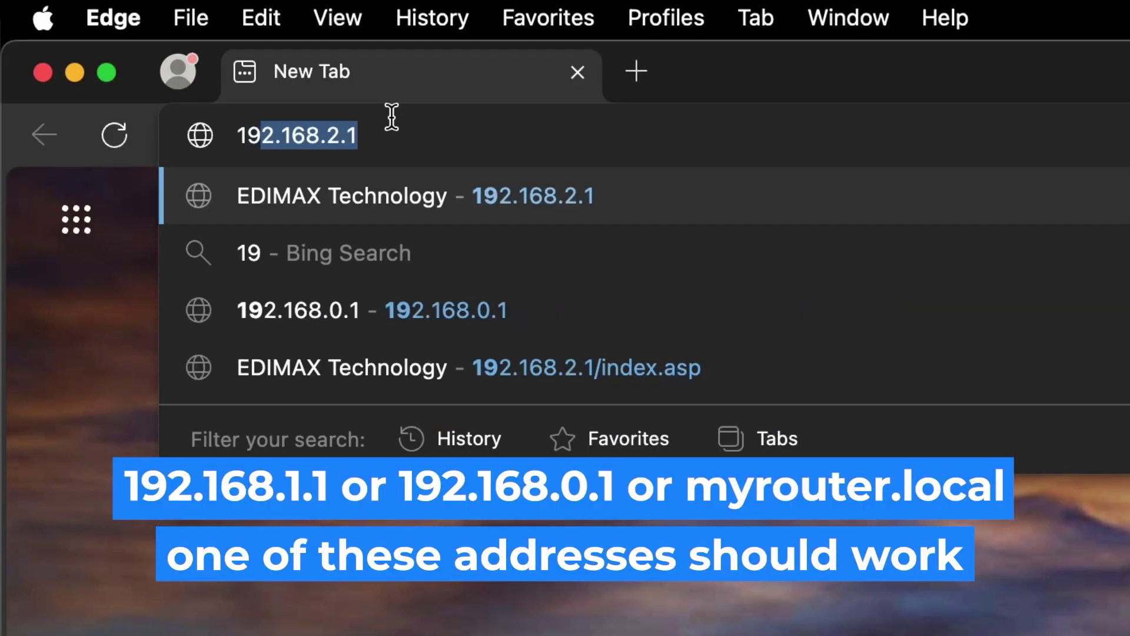
{"action": "type", "text": "2.168.2.1"}
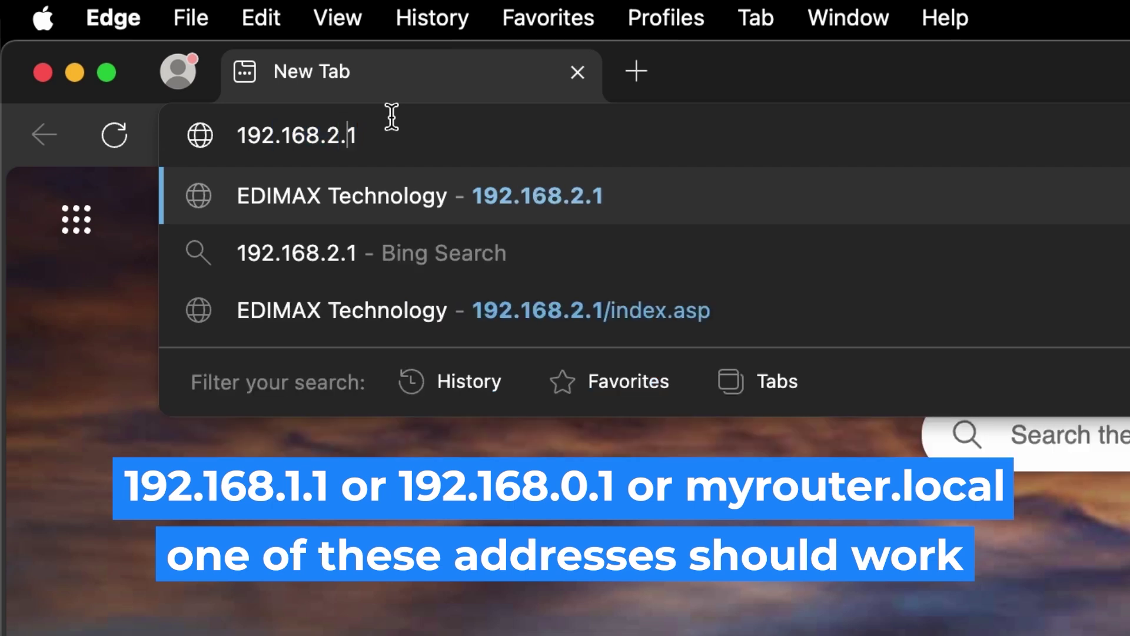
{"action": "key", "text": "Left"}
{"action": "key", "text": "Left"}
{"action": "key", "text": "BackSpace"}
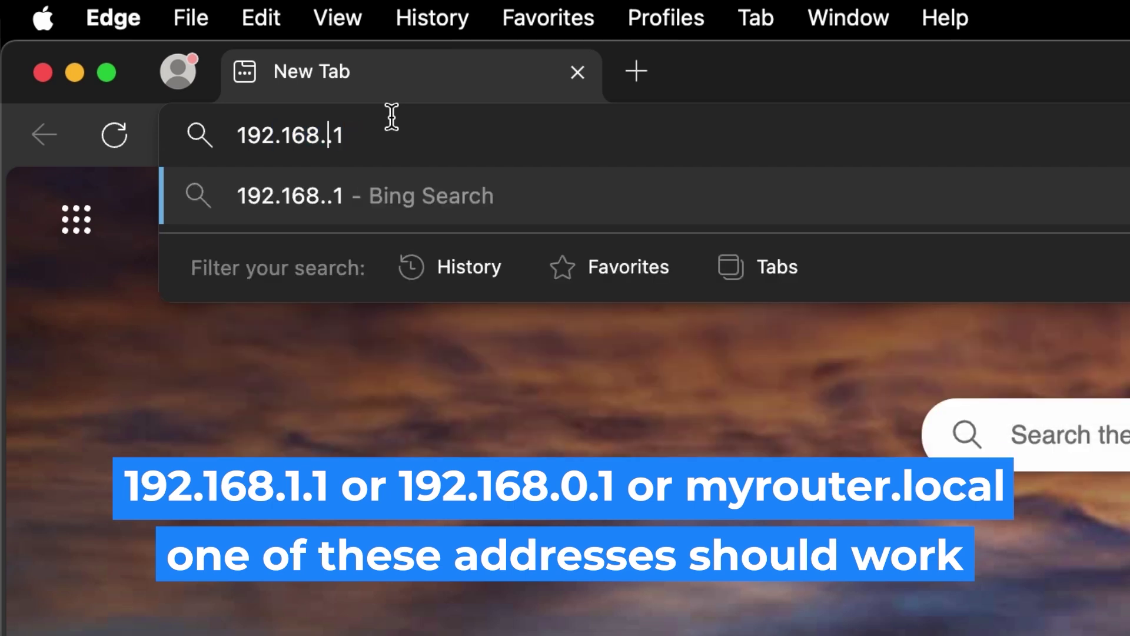
{"action": "type", "text": "1"}
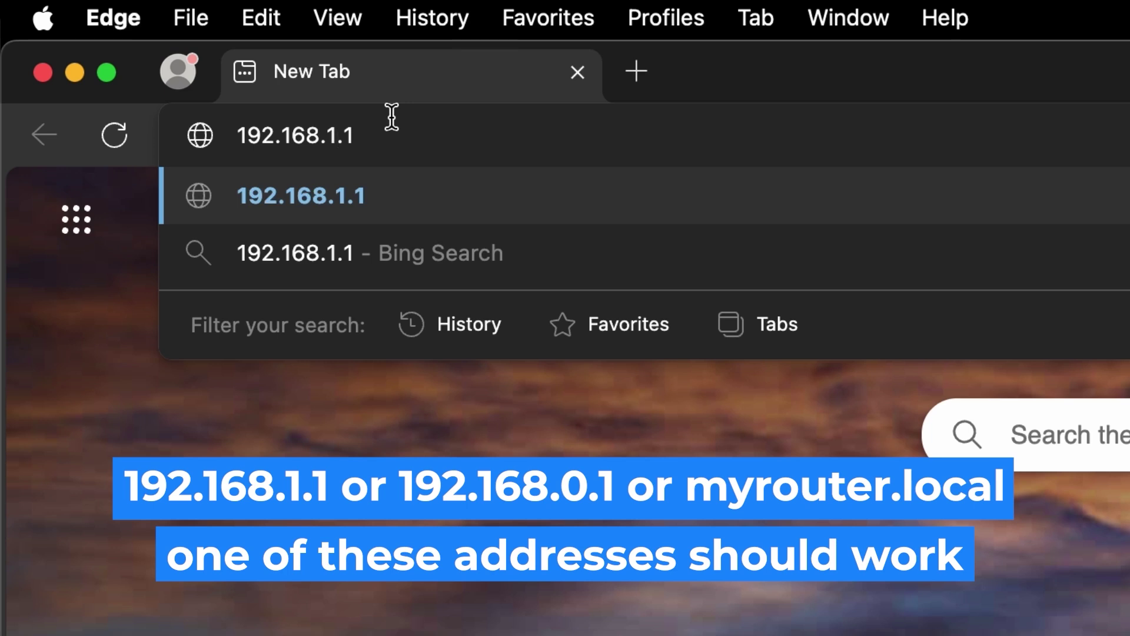
{"action": "key", "text": "Return"}
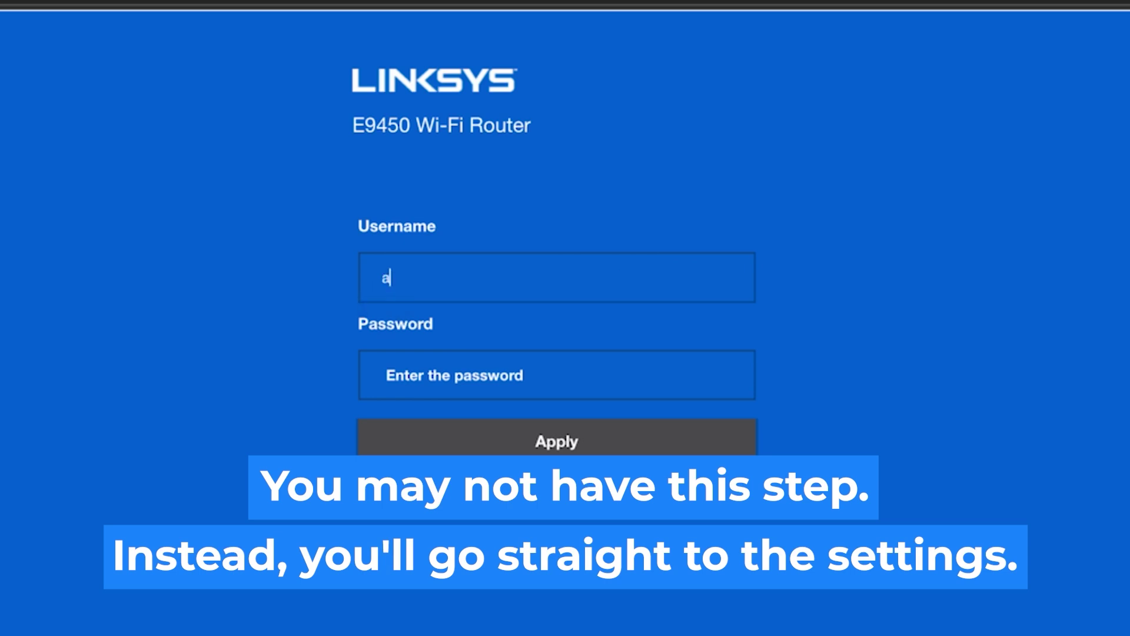
Log in with the router's default username and password to reach the WRT610N Basic Setup page
{"action": "type", "text": "dmin"}
{"action": "left_click", "coordinate": [563, 380]}
{"action": "type", "text": "ad"}
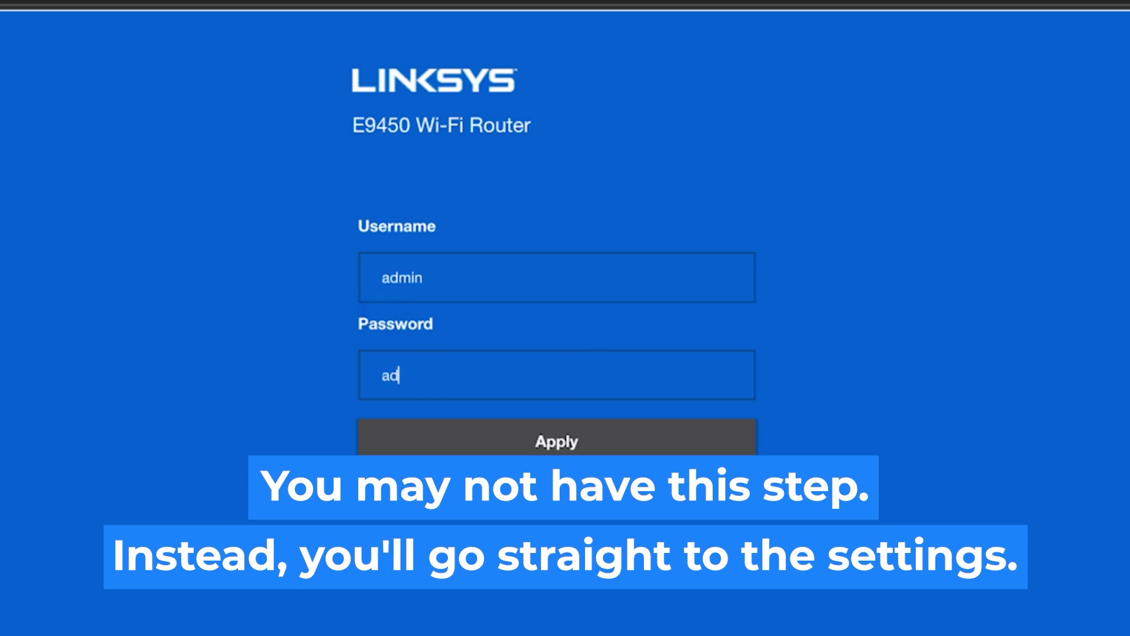
{"action": "type", "text": "min"}
{"action": "left_click", "coordinate": [566, 439]}
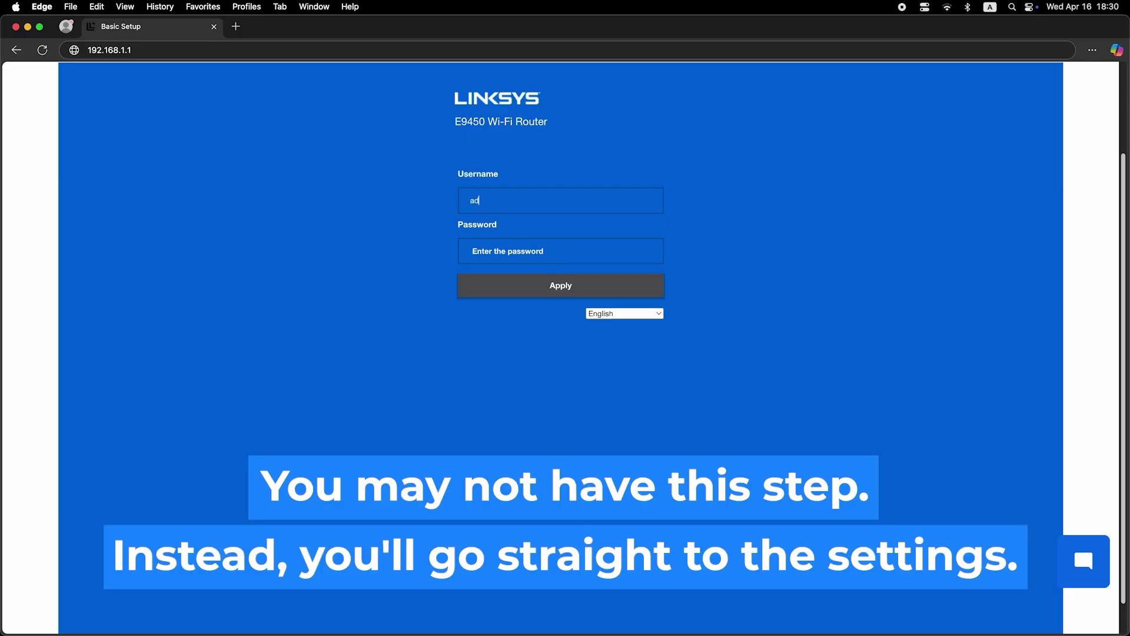
{"action": "type", "text": "min"}
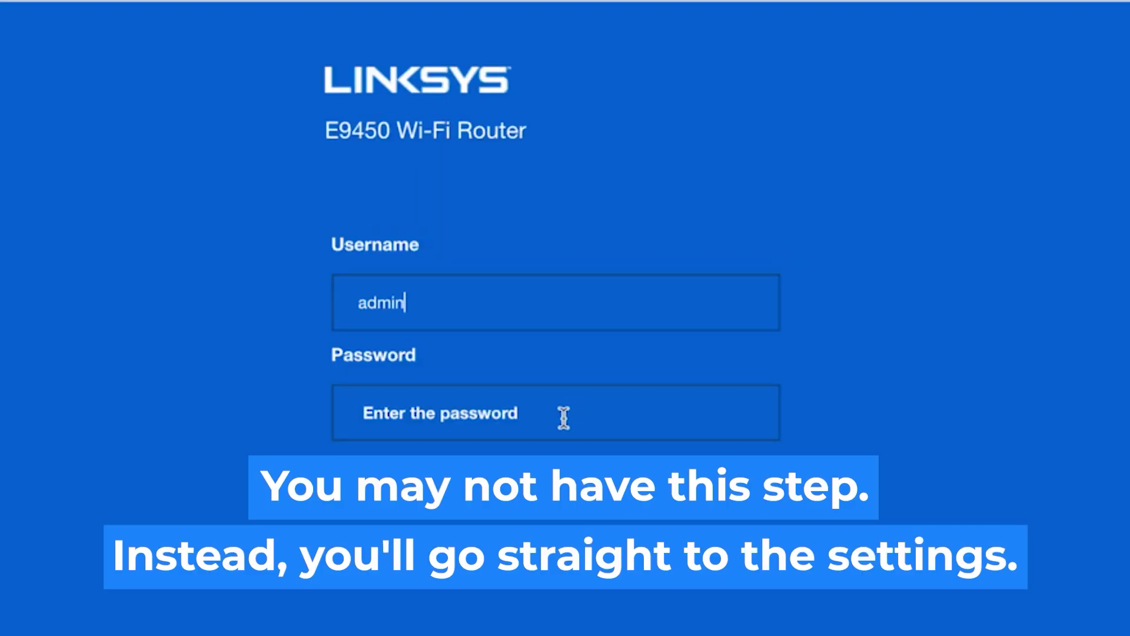
{"action": "left_click", "coordinate": [564, 417]}
{"action": "type", "text": "admin"}
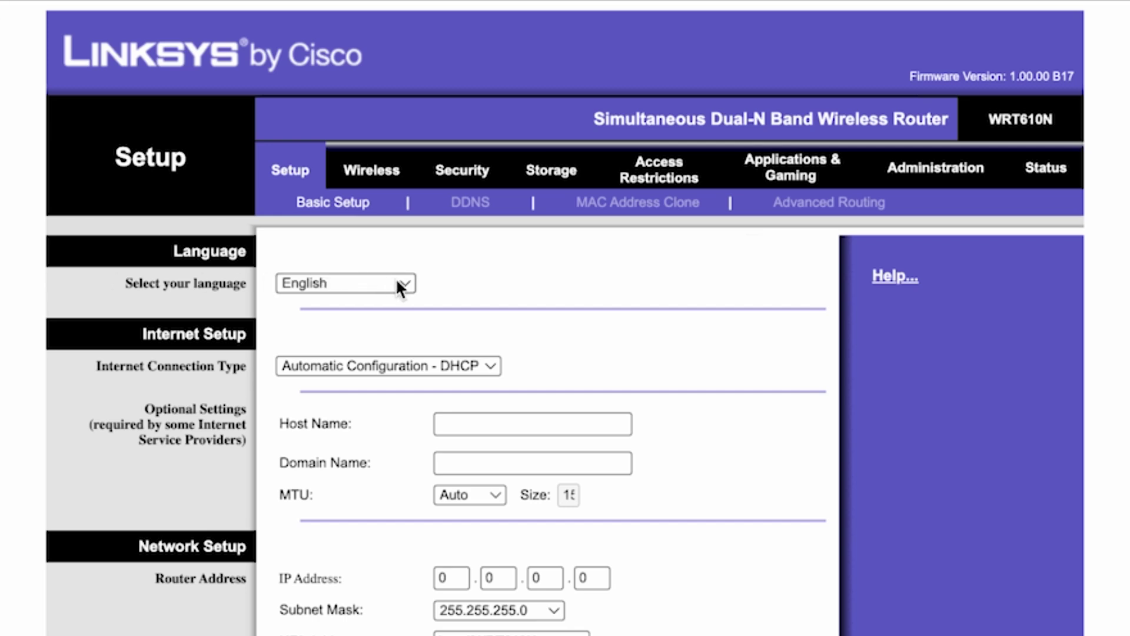
Keep English as the language; after trying PPPoE and Static IP, choose Automatic Configuration - DHCP
{"action": "left_click", "coordinate": [401, 285]}
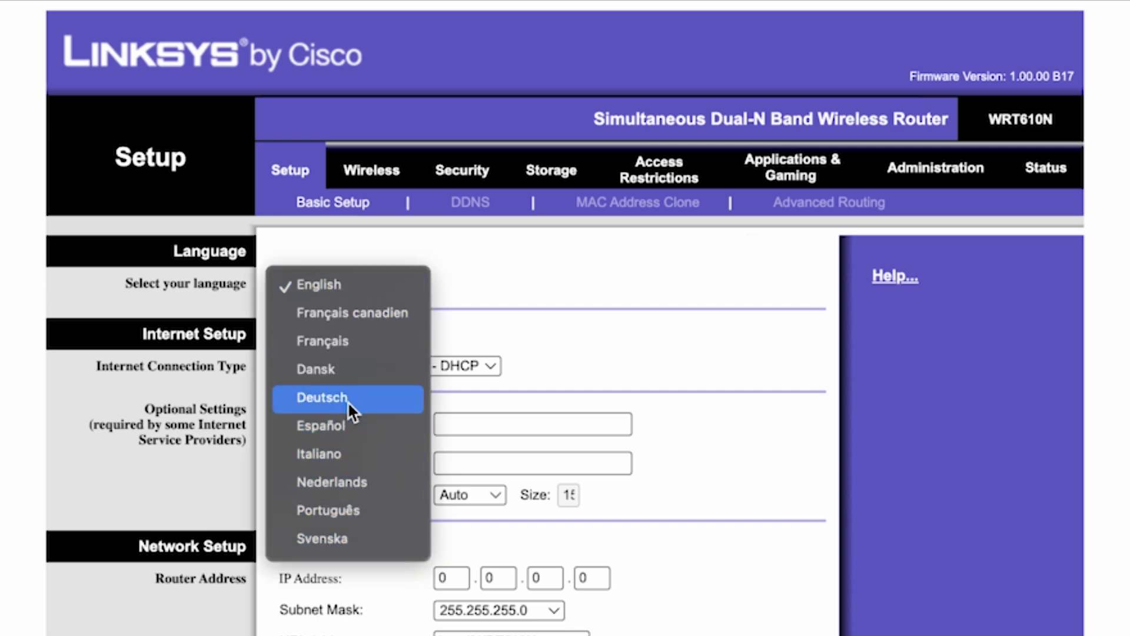
{"action": "left_click", "coordinate": [355, 283]}
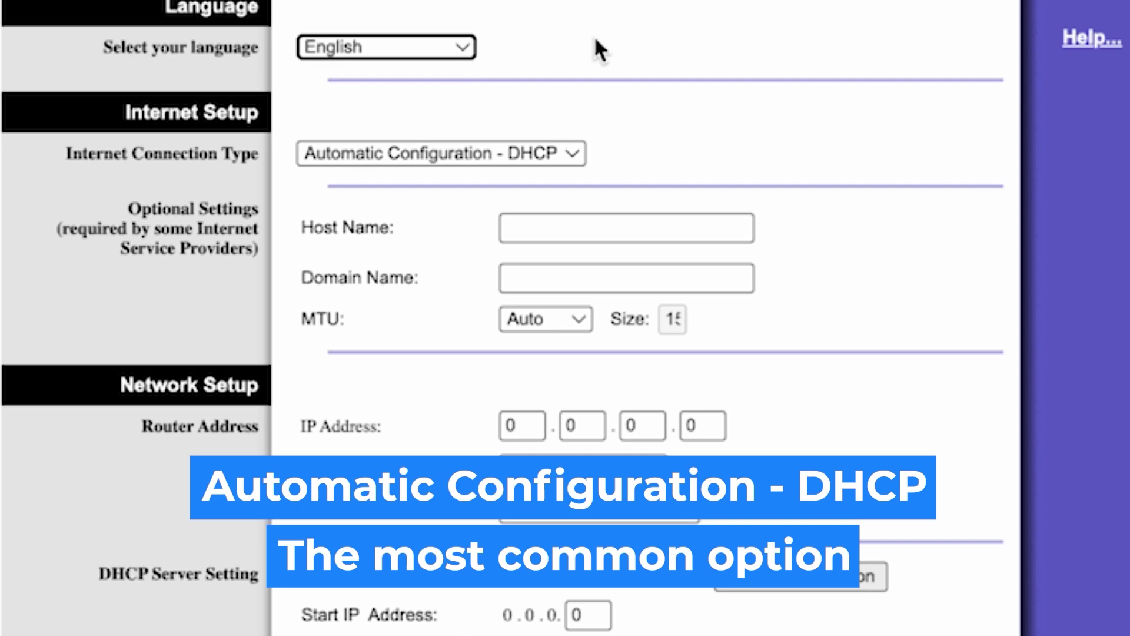
{"action": "left_click", "coordinate": [569, 157]}
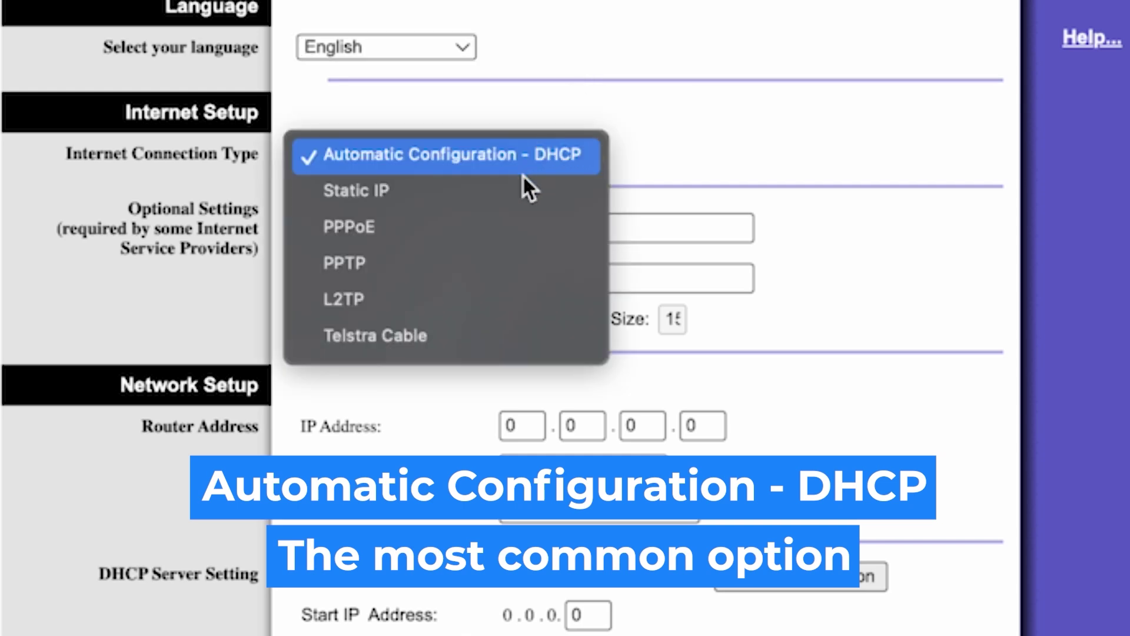
{"action": "left_click", "coordinate": [401, 226]}
{"action": "left_click", "coordinate": [446, 154]}
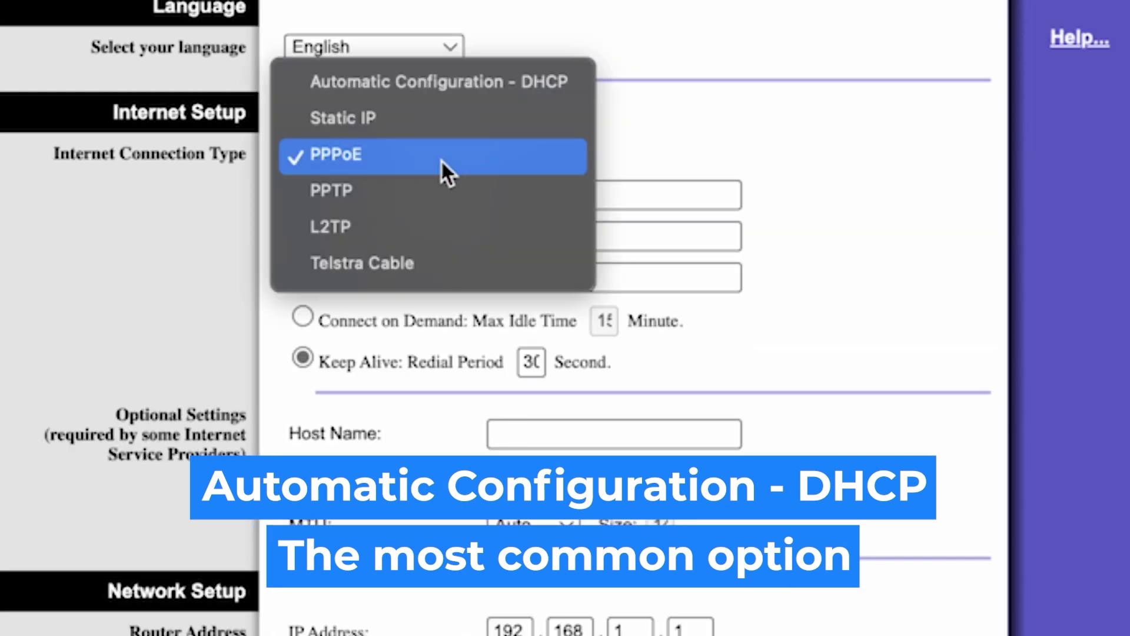
{"action": "left_click", "coordinate": [405, 123]}
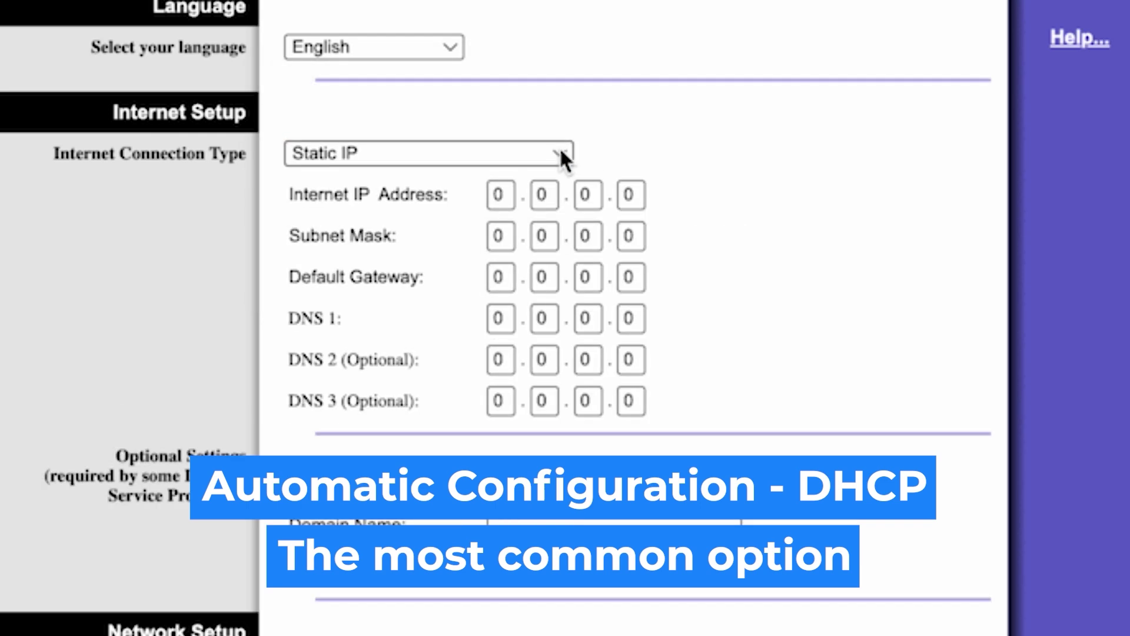
{"action": "left_click", "coordinate": [559, 155]}
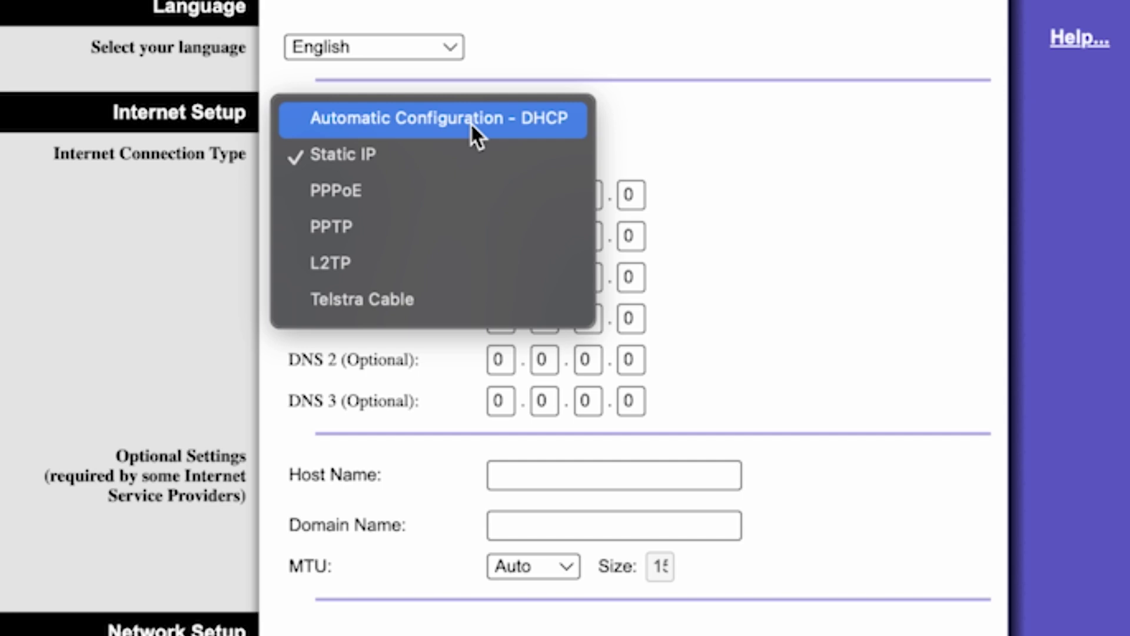
{"action": "left_click", "coordinate": [515, 124]}
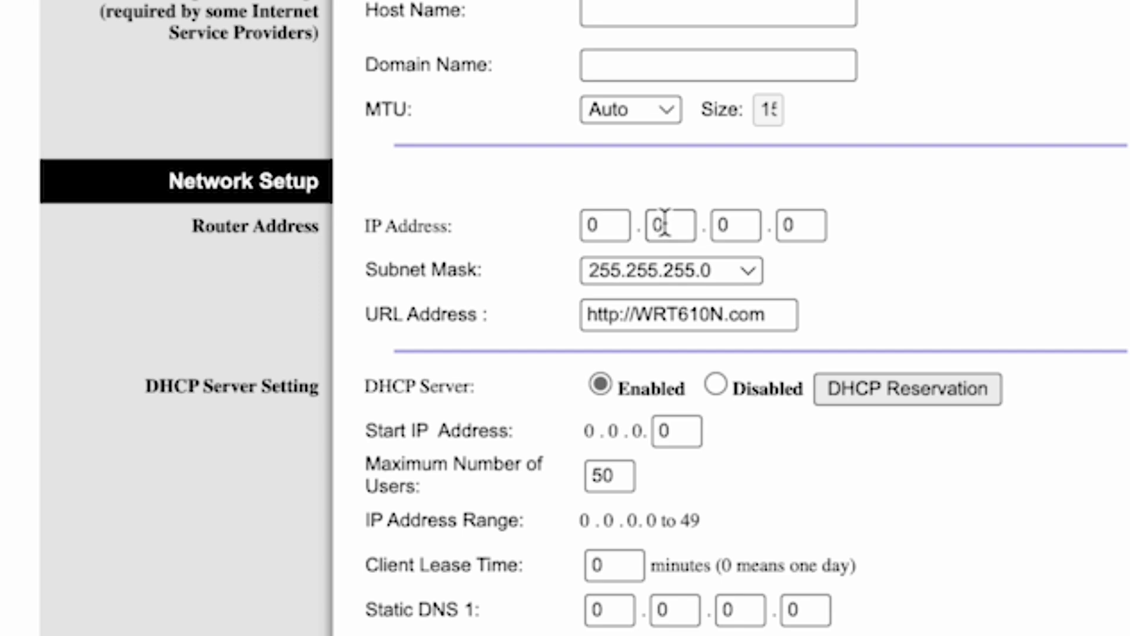
Enter 192 and 168 in the first two Router IP Address boxes
{"action": "left_click", "coordinate": [611, 224]}
{"action": "key", "text": "BackSpace"}
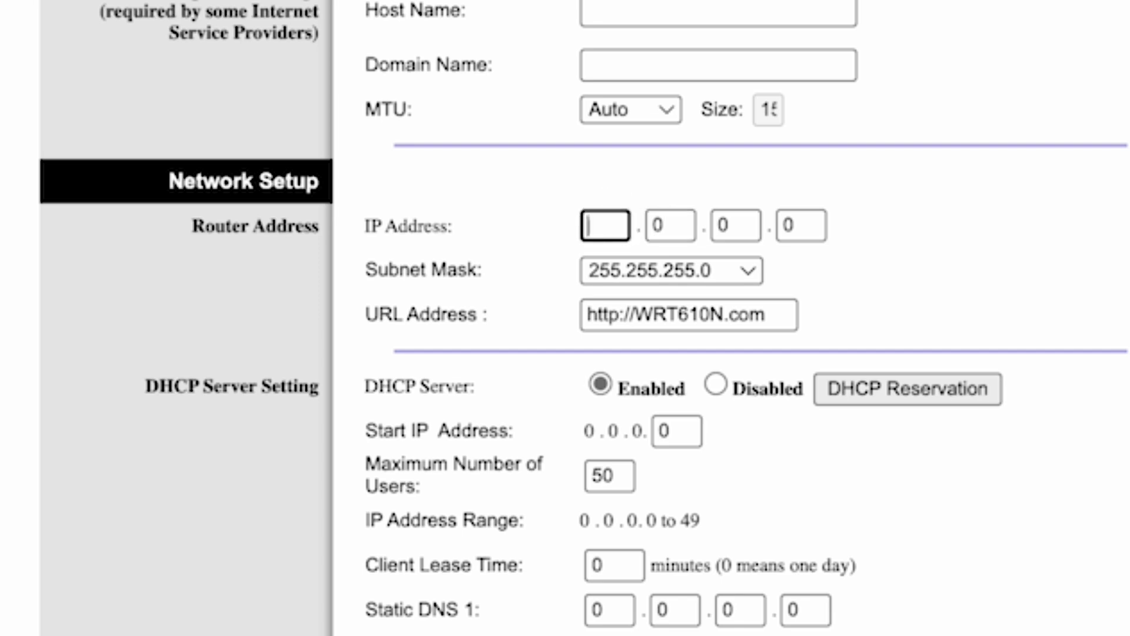
{"action": "type", "text": "192"}
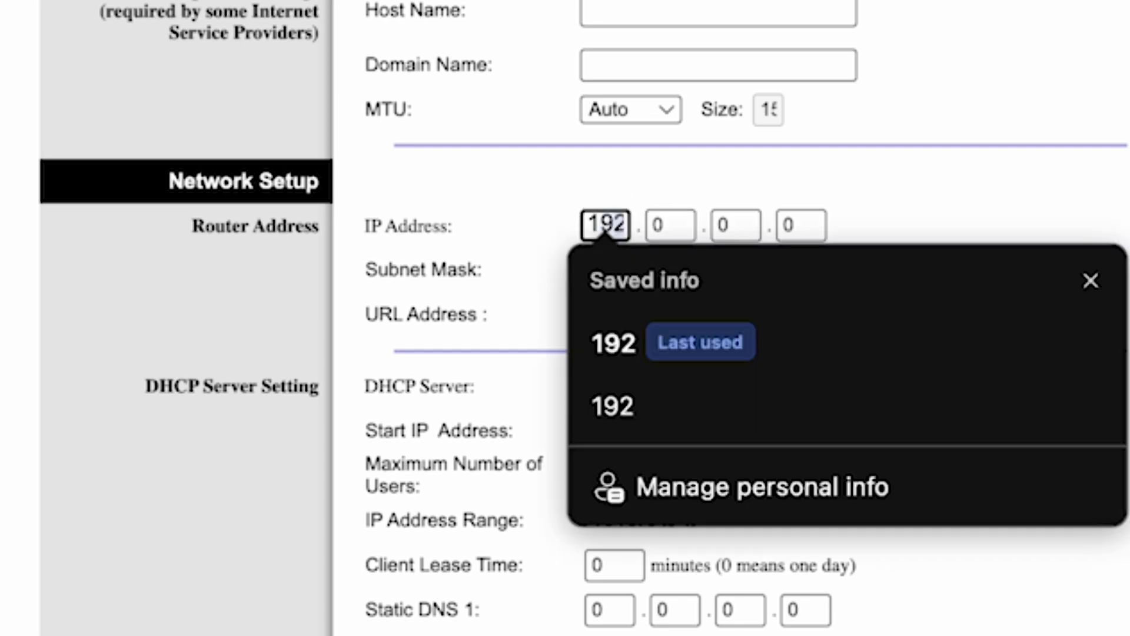
{"action": "left_click", "coordinate": [629, 359]}
{"action": "left_click", "coordinate": [665, 225]}
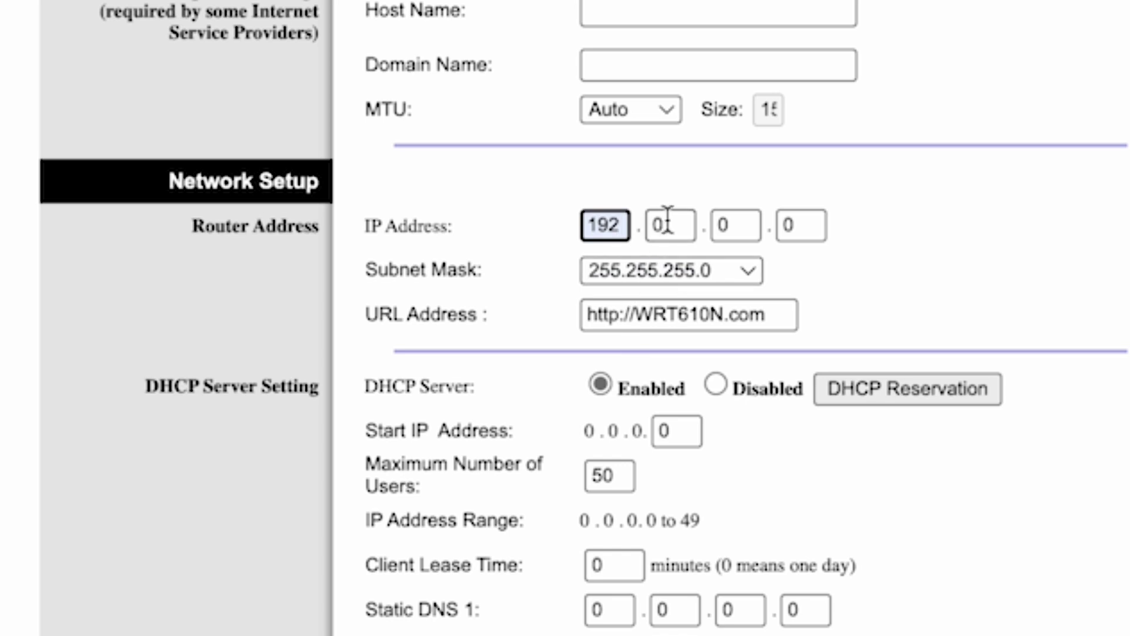
{"action": "key", "text": "BackSpace"}
{"action": "type", "text": "168"}
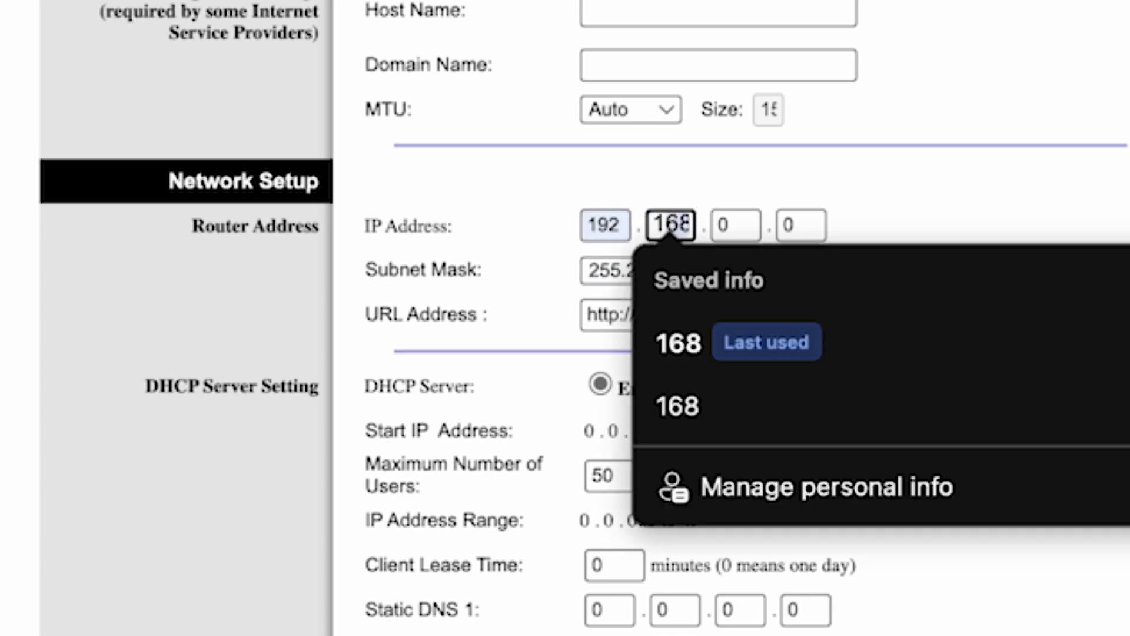
{"action": "left_click", "coordinate": [680, 340]}
Enter 1 and 1 in the last two boxes, so the DHCP range becomes 192.168.1.100–149
{"action": "left_click", "coordinate": [730, 224]}
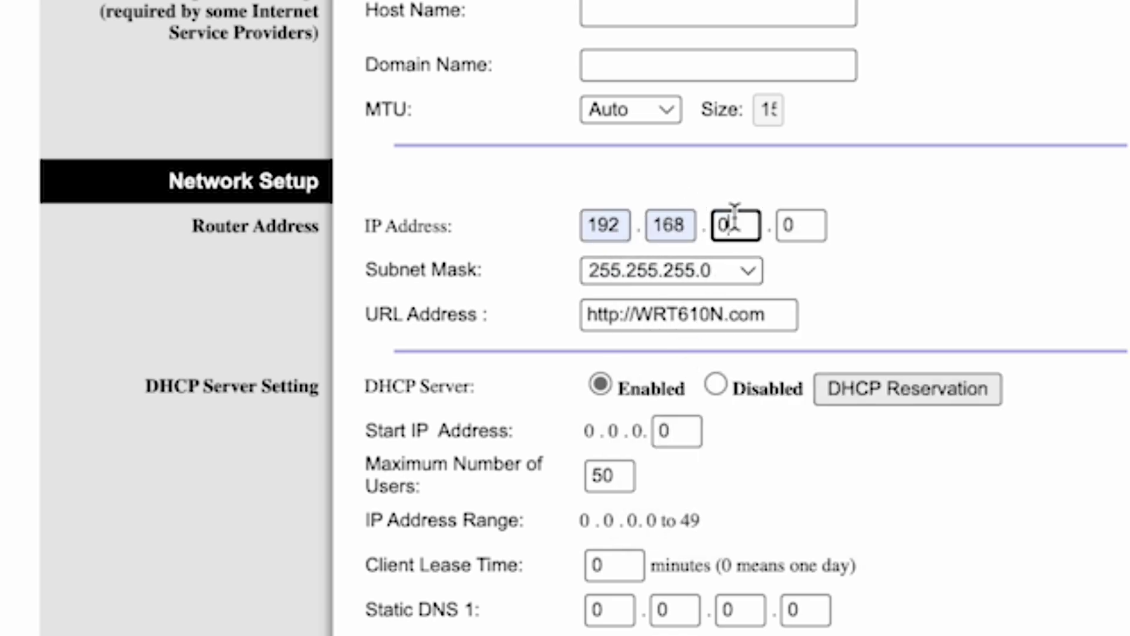
{"action": "key", "text": "BackSpace"}
{"action": "type", "text": "1"}
{"action": "left_click", "coordinate": [799, 223]}
{"action": "key", "text": "BackSpace"}
{"action": "type", "text": "1"}
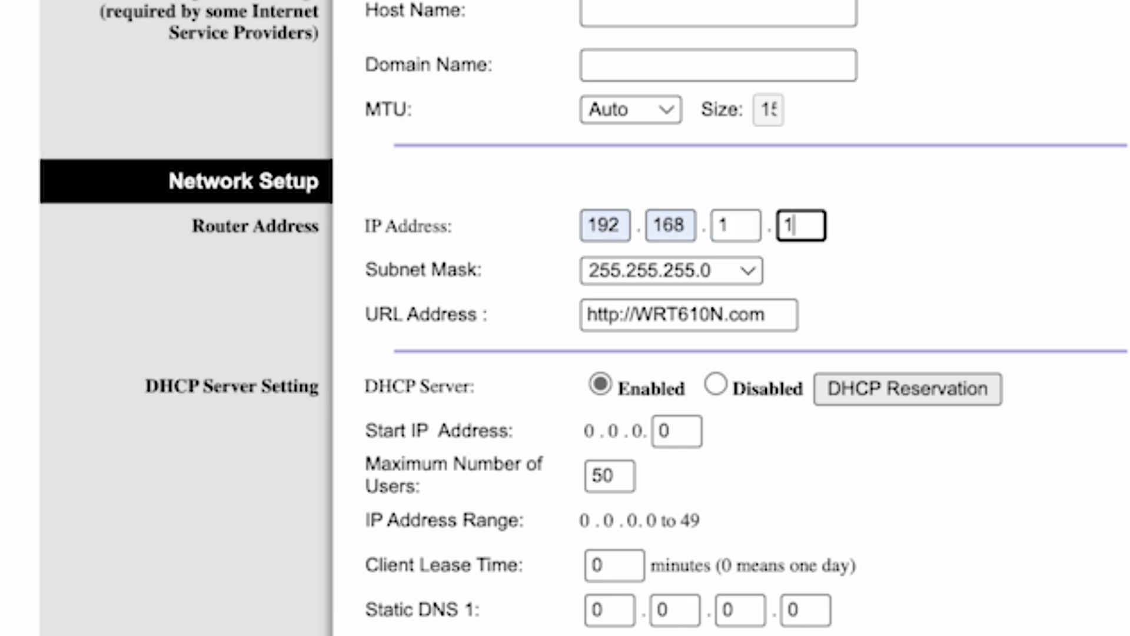
{"action": "left_click", "coordinate": [1117, 222]}
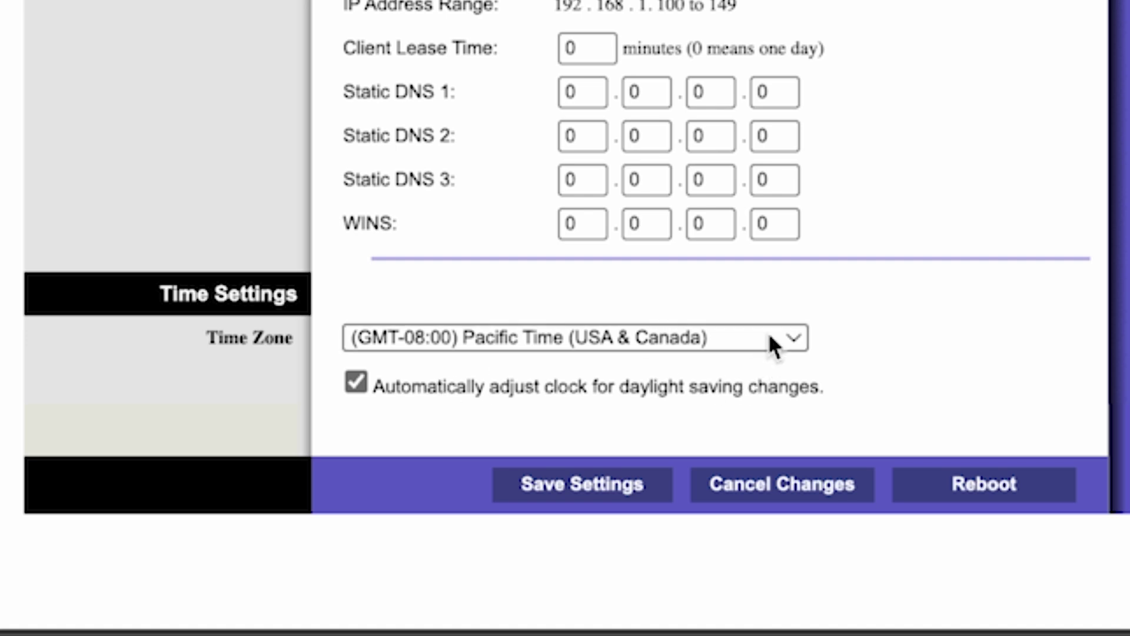
Choose (GMT+12:00) New Zealand as the time zone and save the settings
{"action": "left_click", "coordinate": [769, 338]}
{"action": "scroll", "coordinate": [673, 366], "scroll_direction": "down", "scroll_amount": 5}
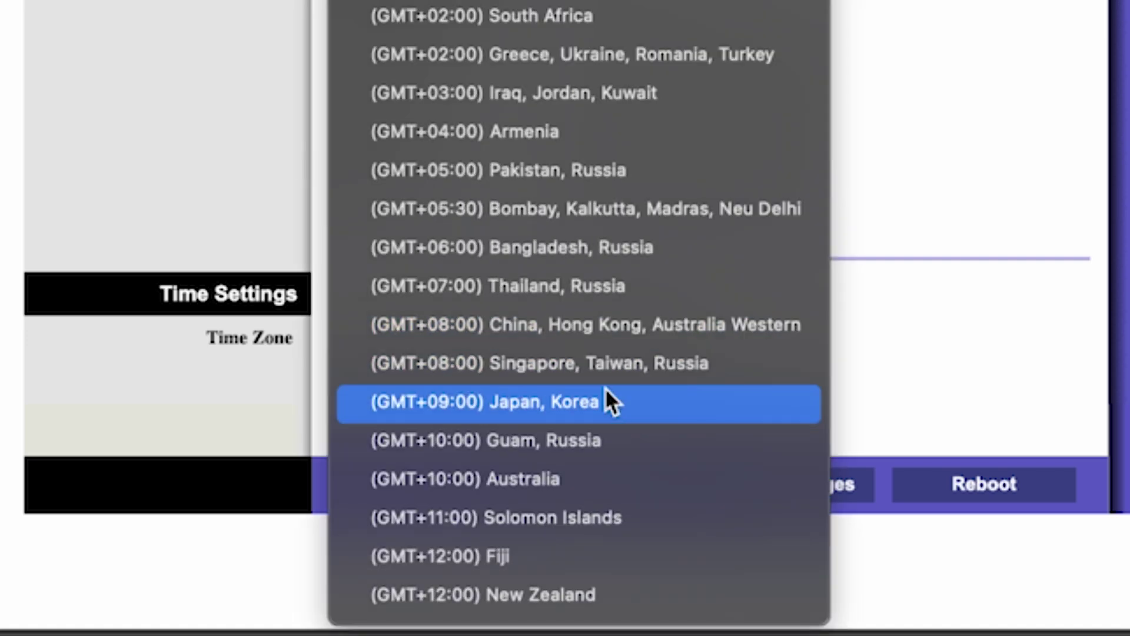
{"action": "left_click", "coordinate": [559, 596]}
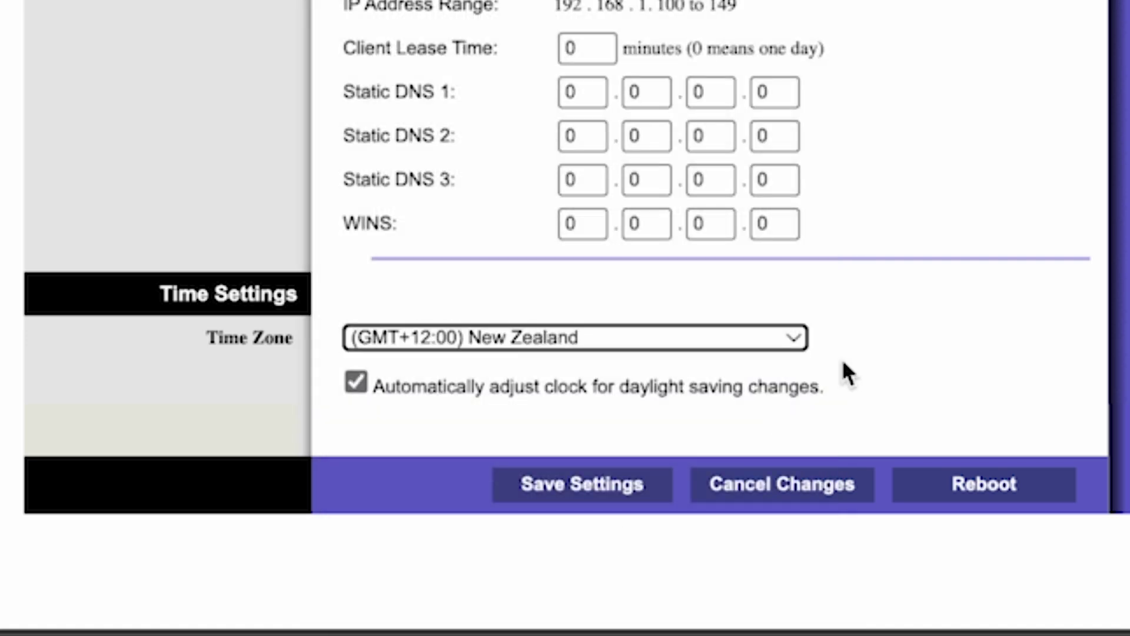
{"action": "left_click", "coordinate": [605, 485]}
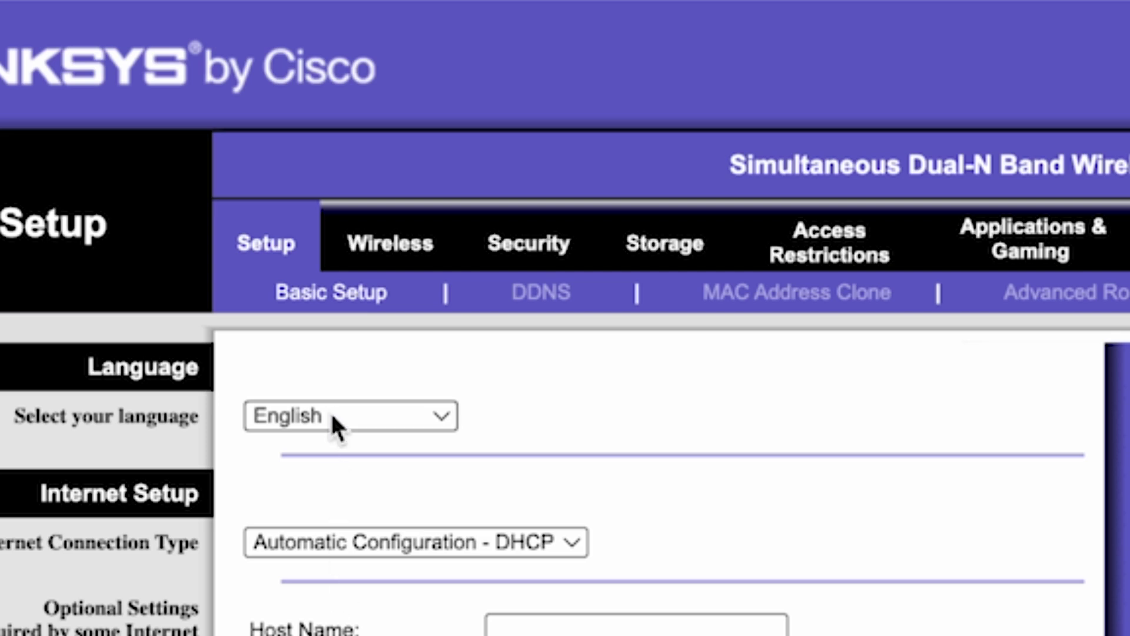
On the Wireless page, shorten the 5GHz SSID from linksys_media to linksys, then check the Mac's Wi-Fi menu
{"action": "left_click", "coordinate": [388, 248]}
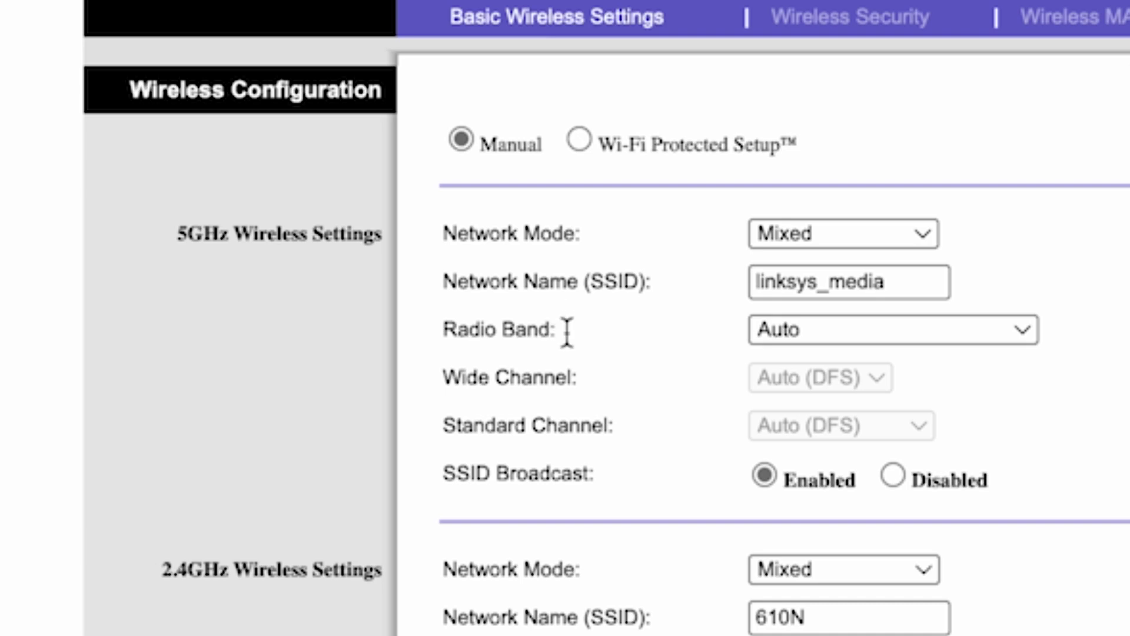
{"action": "left_click", "coordinate": [816, 280]}
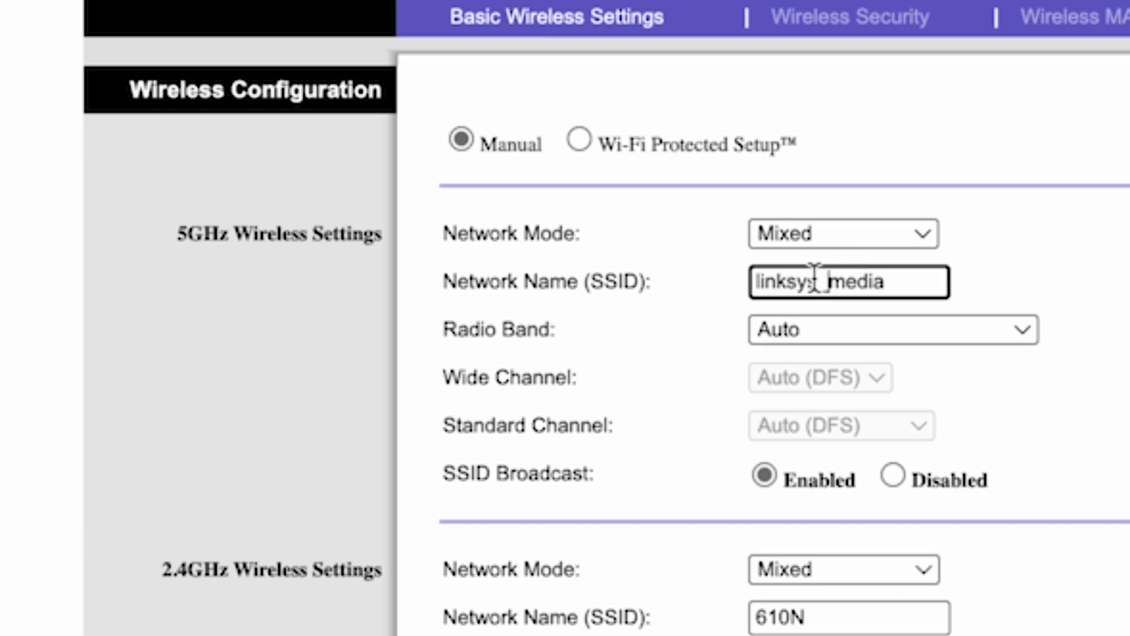
{"action": "left_click_drag", "start_coordinate": [818, 282], "coordinate": [947, 281]}
{"action": "key", "text": "BackSpace"}
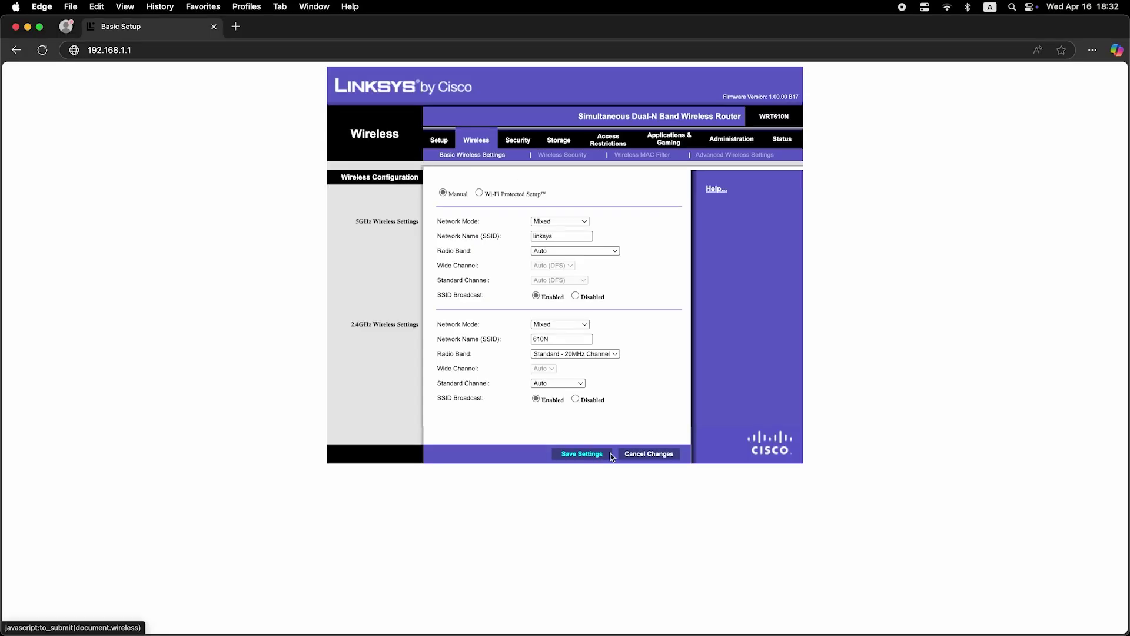
{"action": "left_click", "coordinate": [949, 6]}
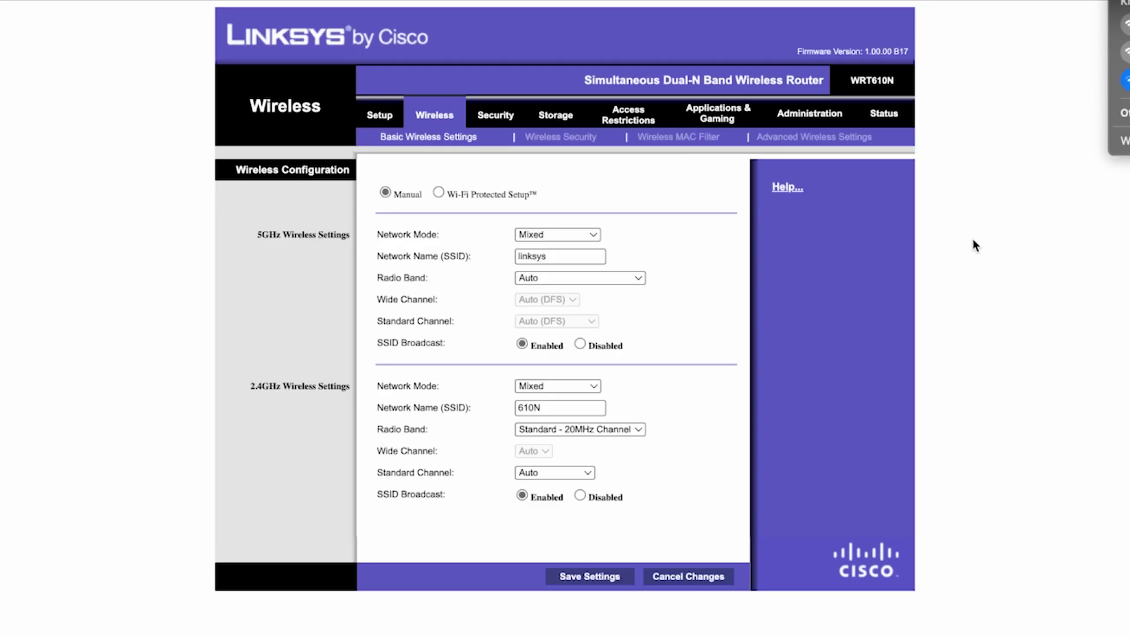
{"action": "left_click", "coordinate": [259, 635]}
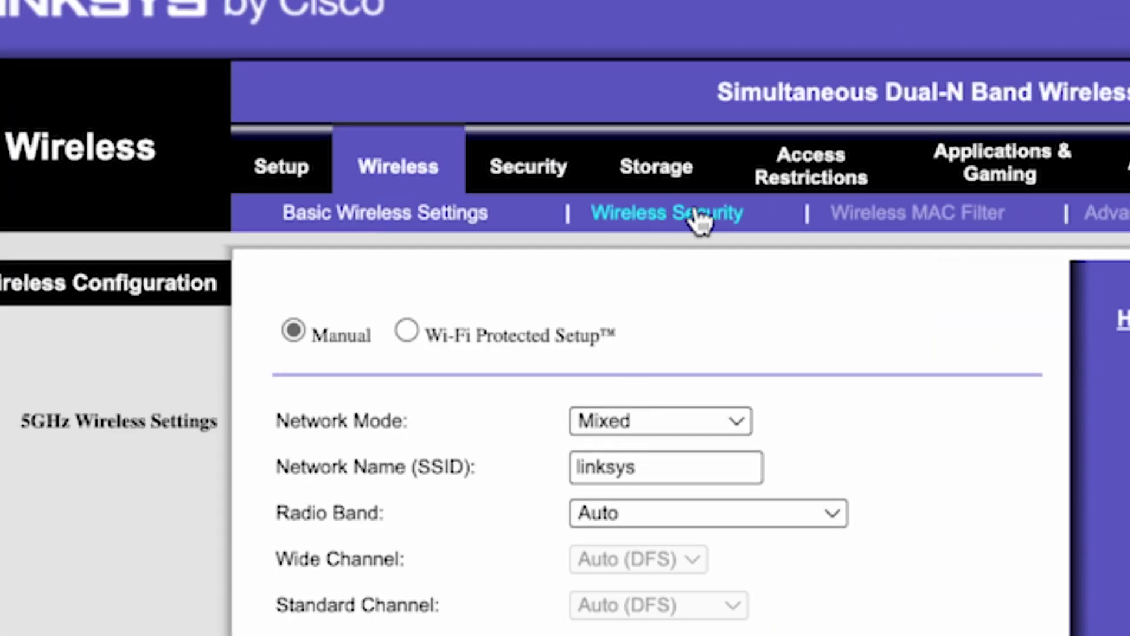
Open Wireless Security and edit the 2.4GHz WPA2-Personal passphrase
{"action": "left_click", "coordinate": [696, 213]}
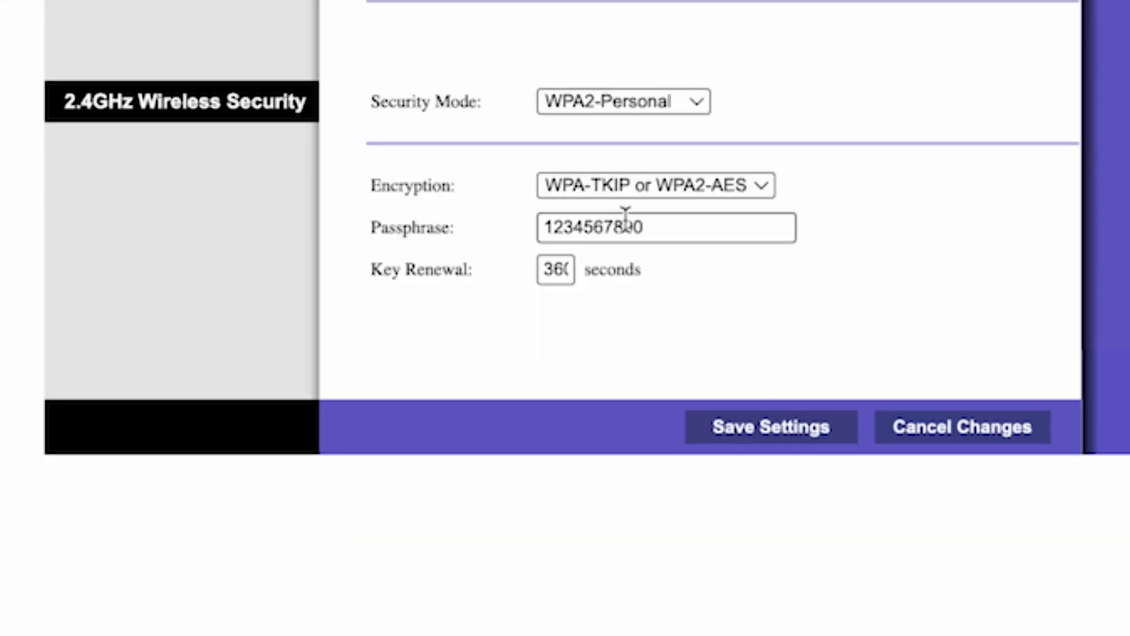
{"action": "left_click", "coordinate": [708, 226]}
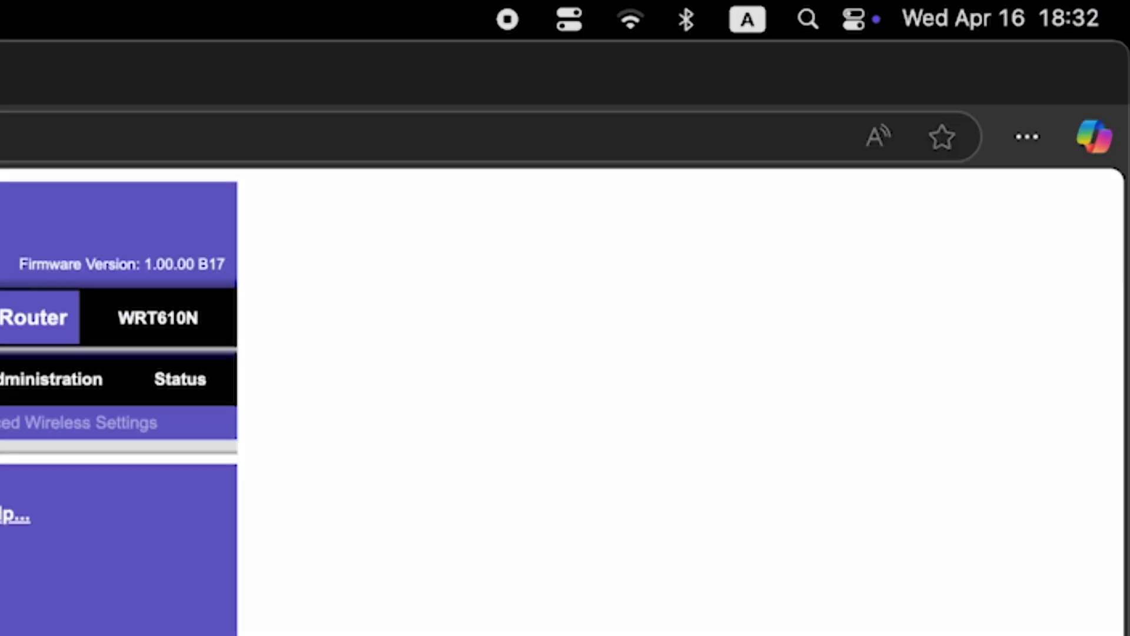
{"action": "left_click", "coordinate": [620, 24]}
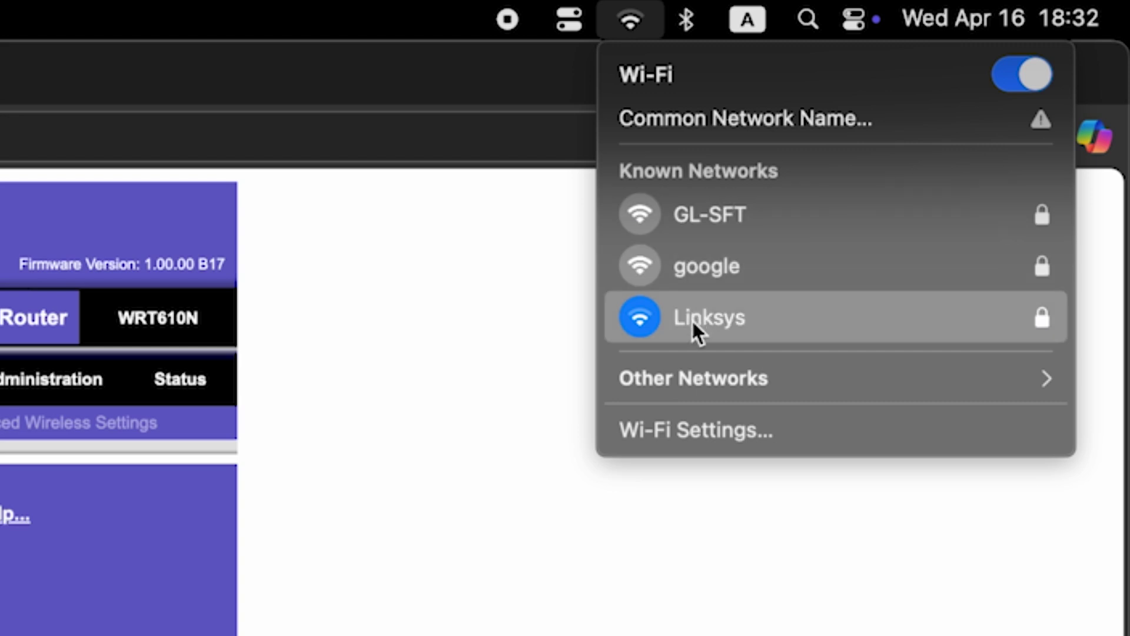
{"action": "key", "text": "Escape"}
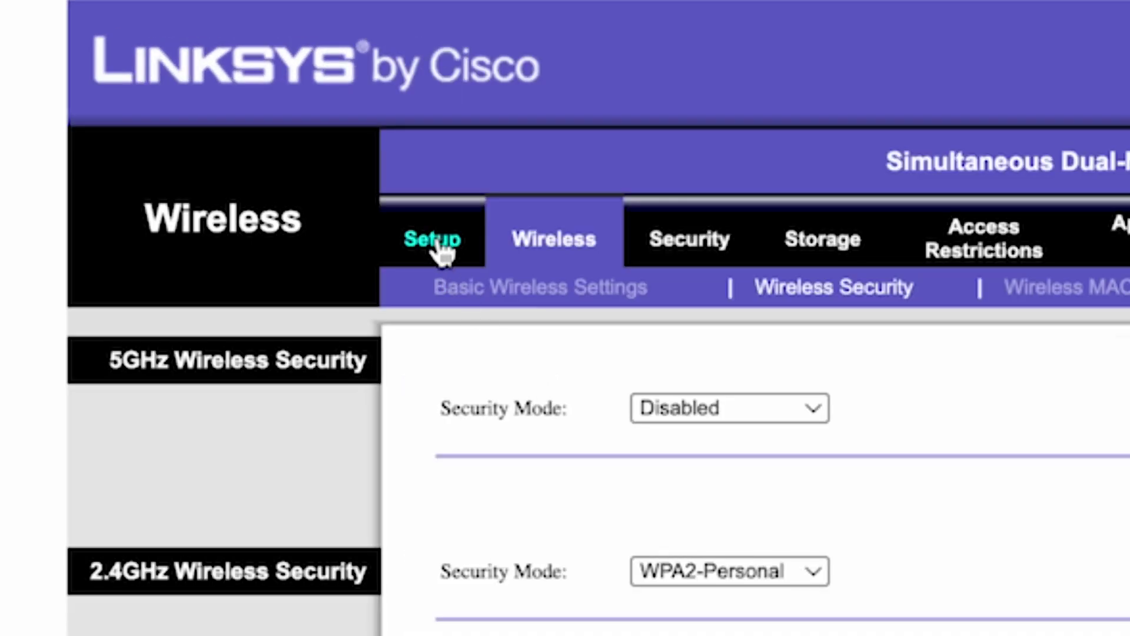
Return to Basic Setup, confirm a router reboot, and open a new Edge tab
{"action": "left_click", "coordinate": [439, 244]}
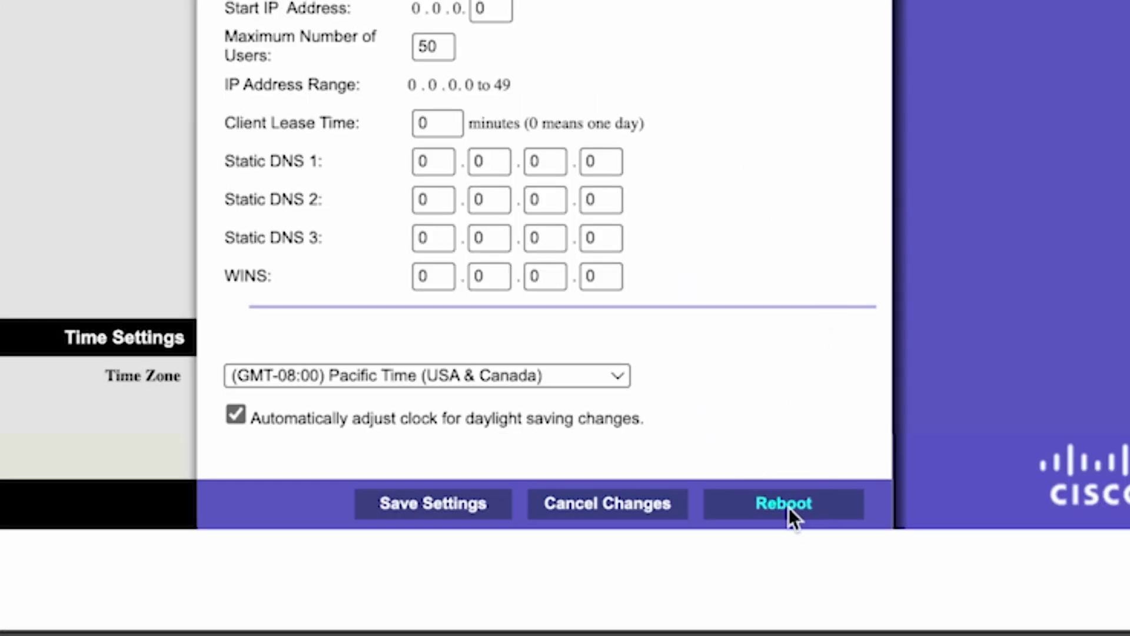
{"action": "left_click", "coordinate": [786, 503]}
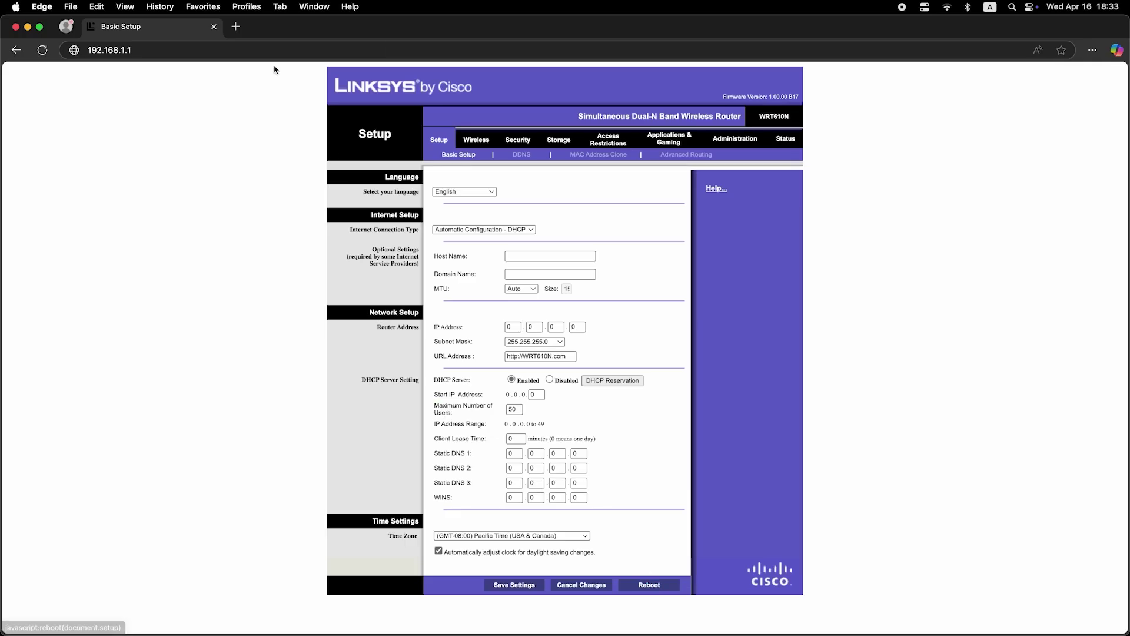
{"action": "left_click", "coordinate": [235, 26]}
{"action": "type", "text": "dfdfdfd"}
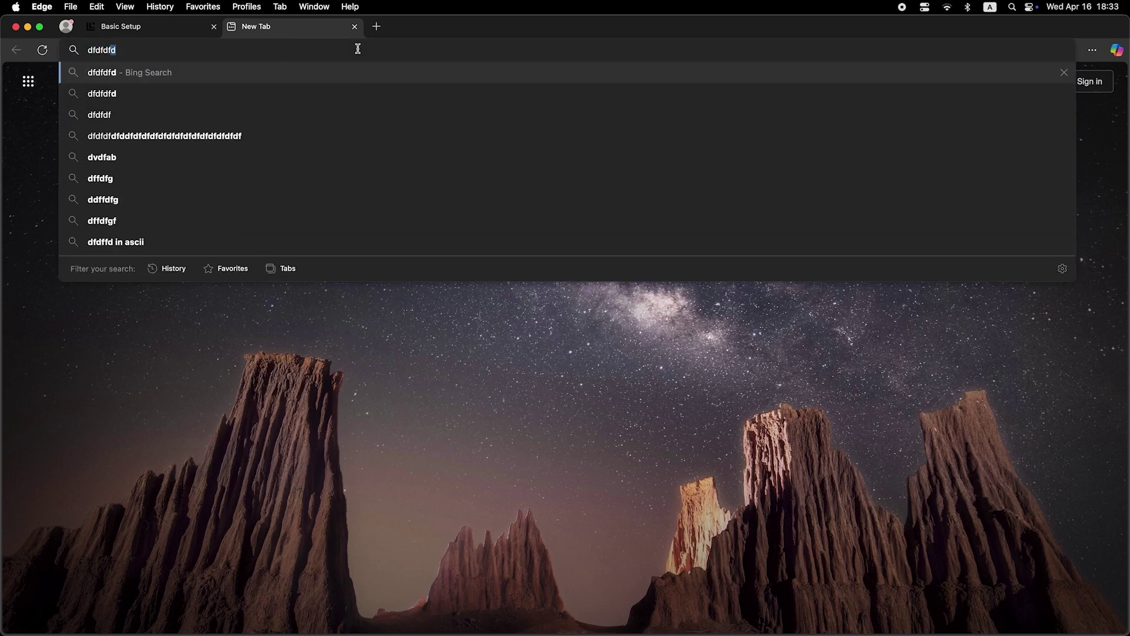
{"action": "key", "text": "Return"}
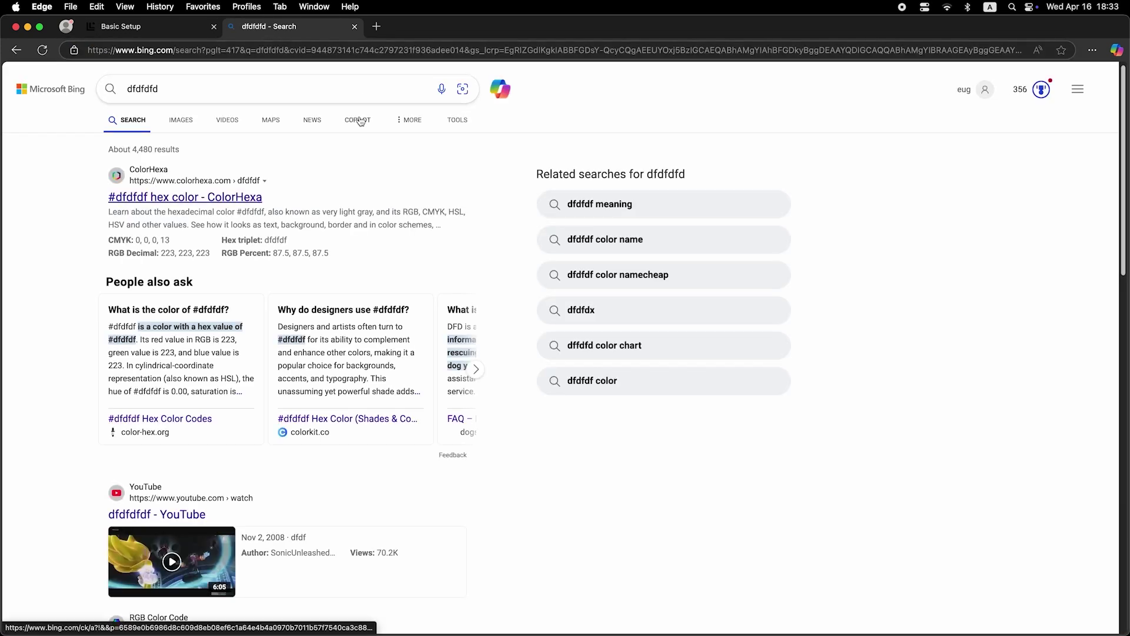
{"action": "left_click", "coordinate": [356, 27]}
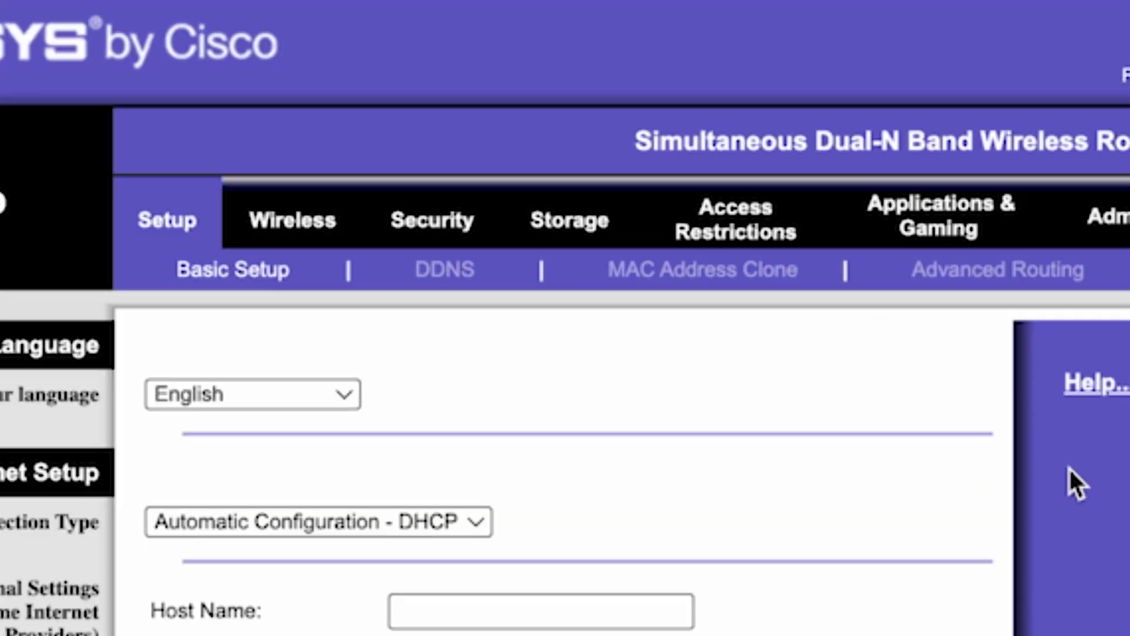
Enable MAC Address Clone with this PC's MAC, save, then start a reboot from Basic Setup
{"action": "left_click", "coordinate": [160, 222]}
{"action": "left_click", "coordinate": [727, 277]}
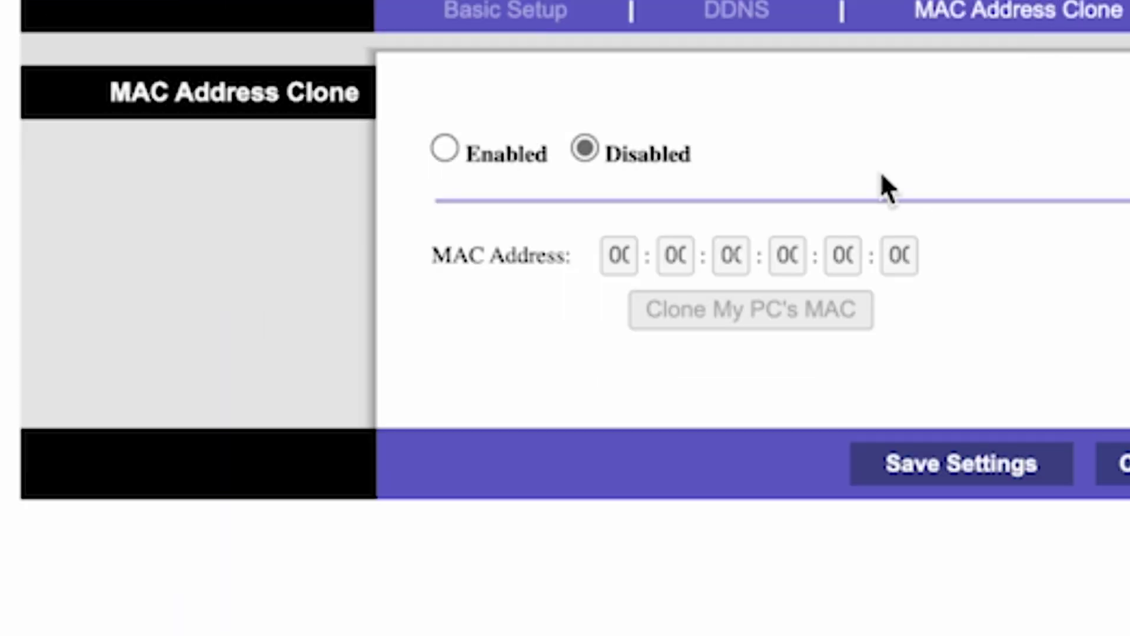
{"action": "left_click", "coordinate": [444, 149]}
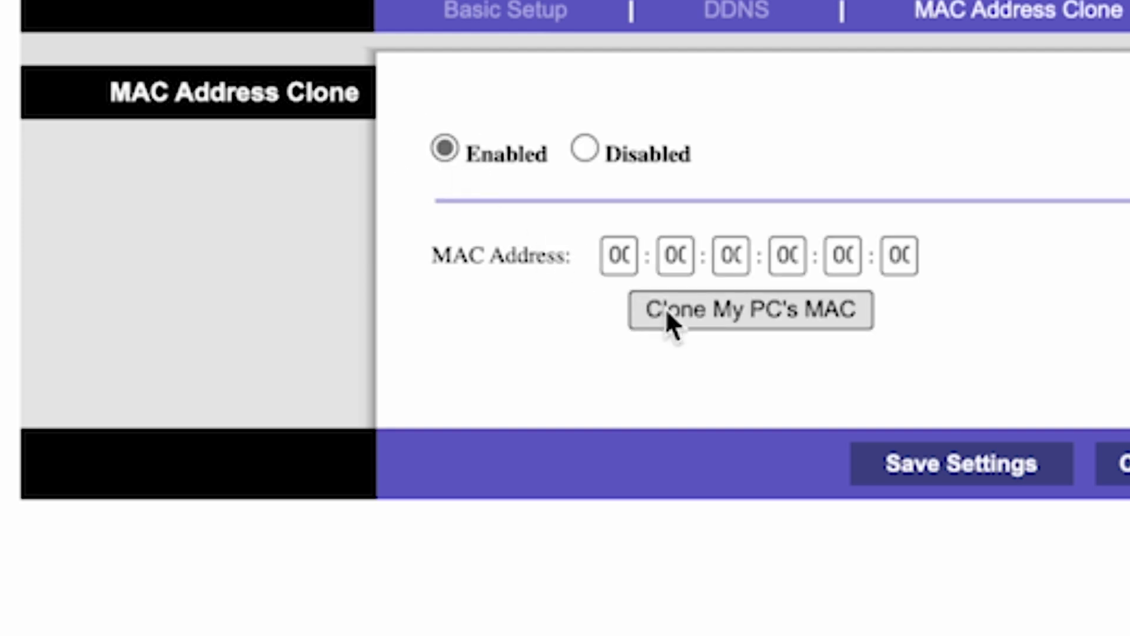
{"action": "left_click", "coordinate": [763, 310]}
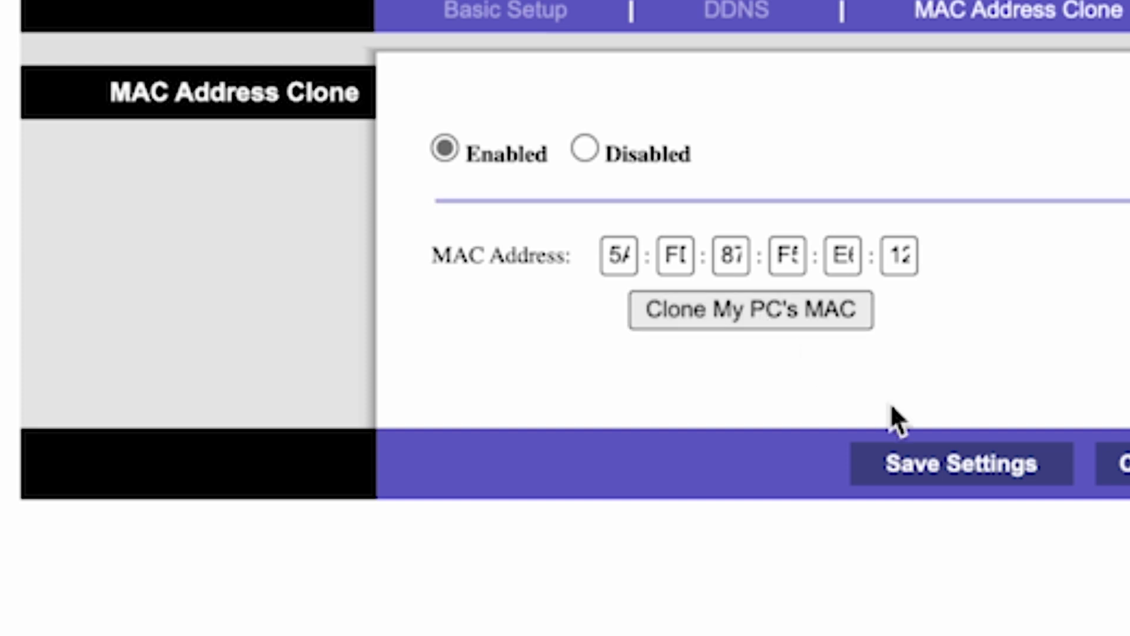
{"action": "left_click", "coordinate": [949, 484]}
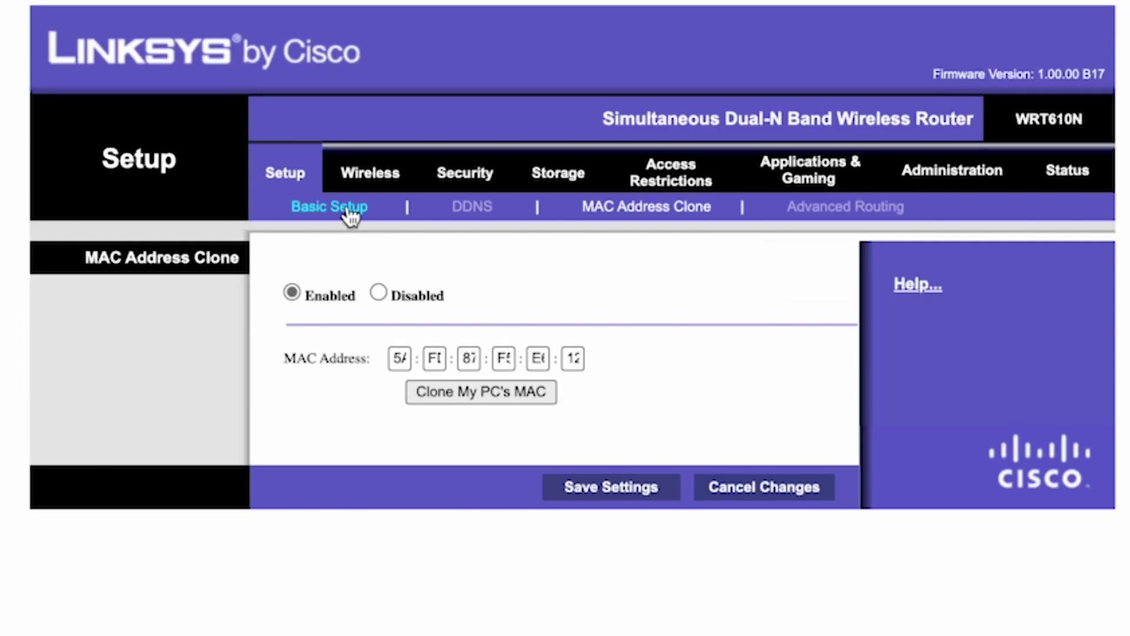
{"action": "left_click", "coordinate": [349, 209]}
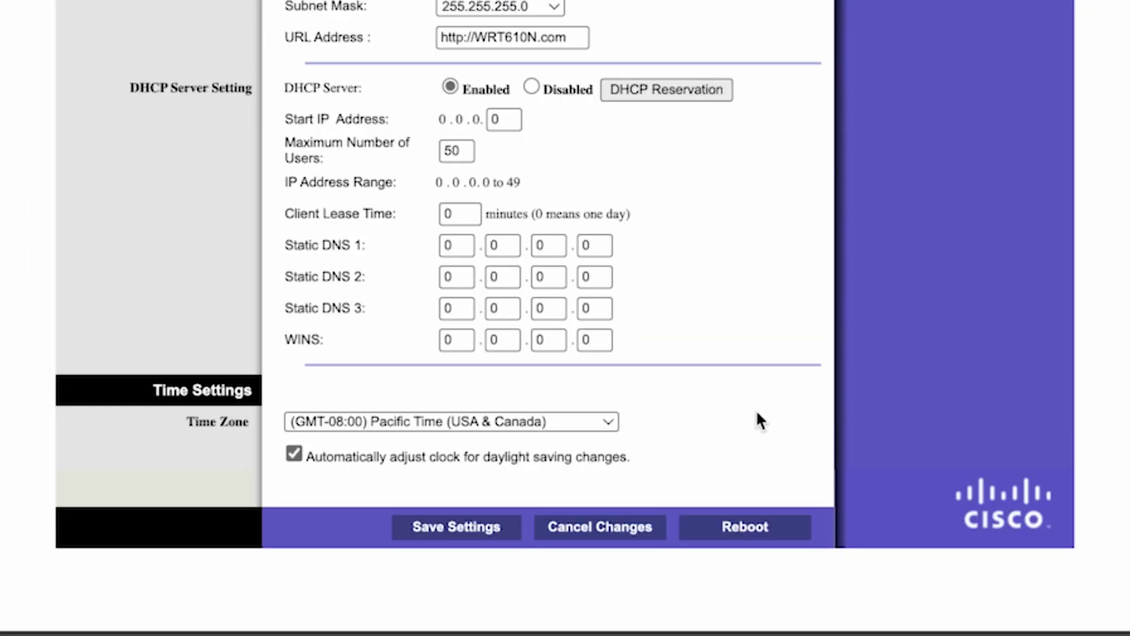
{"action": "left_click", "coordinate": [743, 527]}
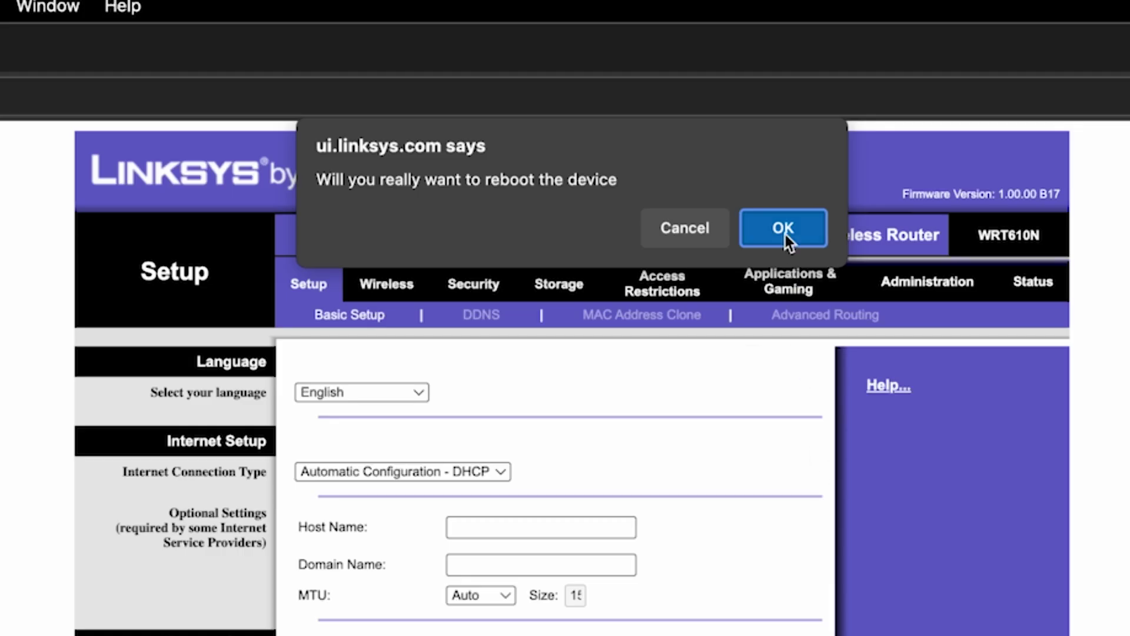
Confirm the WRT610N reboot, then start a fresh Edge tab beside Basic Setup
{"action": "left_click", "coordinate": [785, 234]}
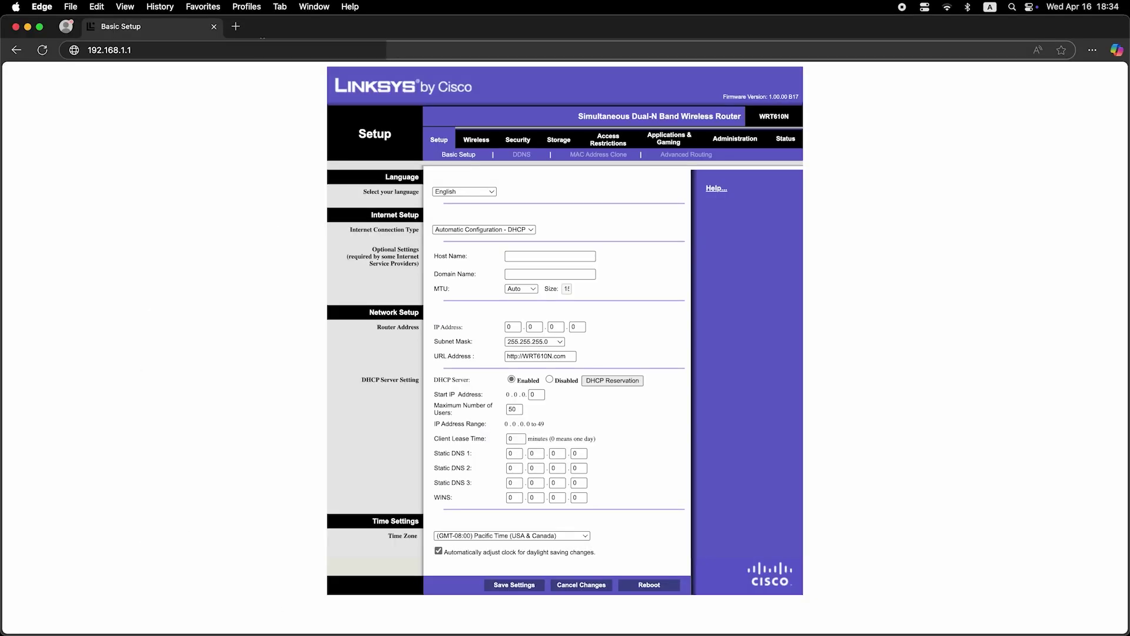
{"action": "left_click", "coordinate": [236, 26]}
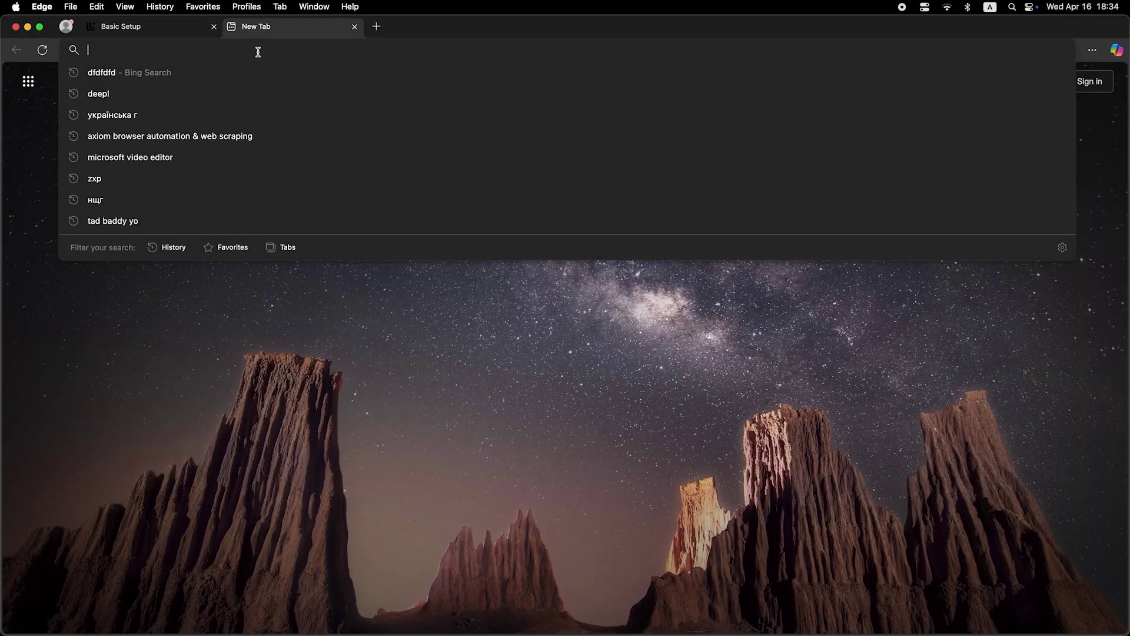
{"action": "type", "text": "dfdfdfdf"}
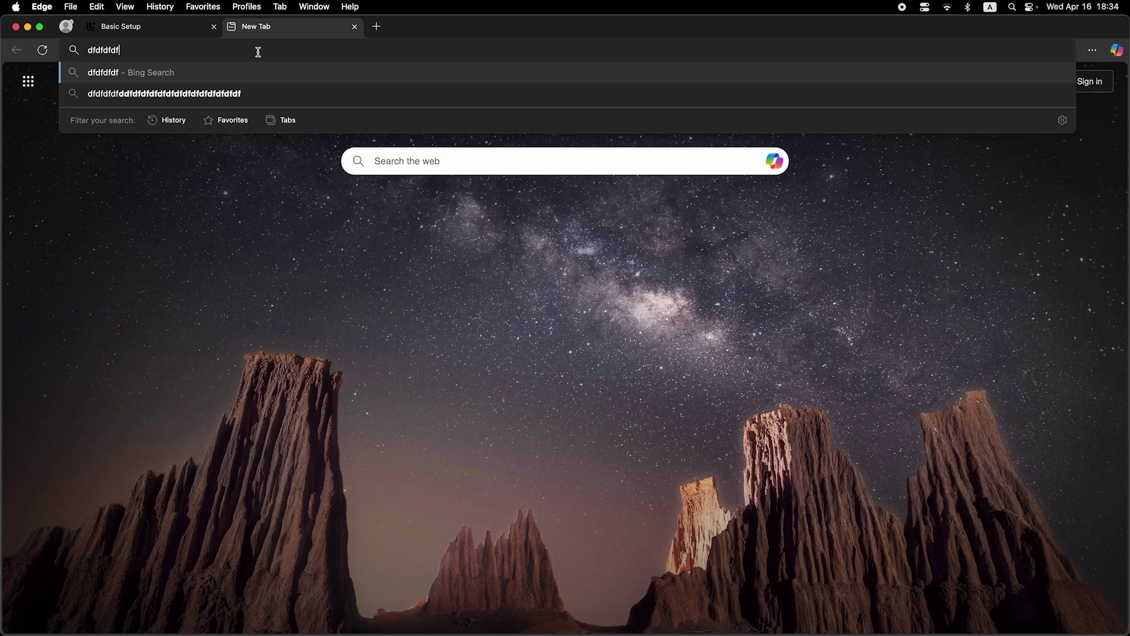
{"action": "key", "text": "Return"}
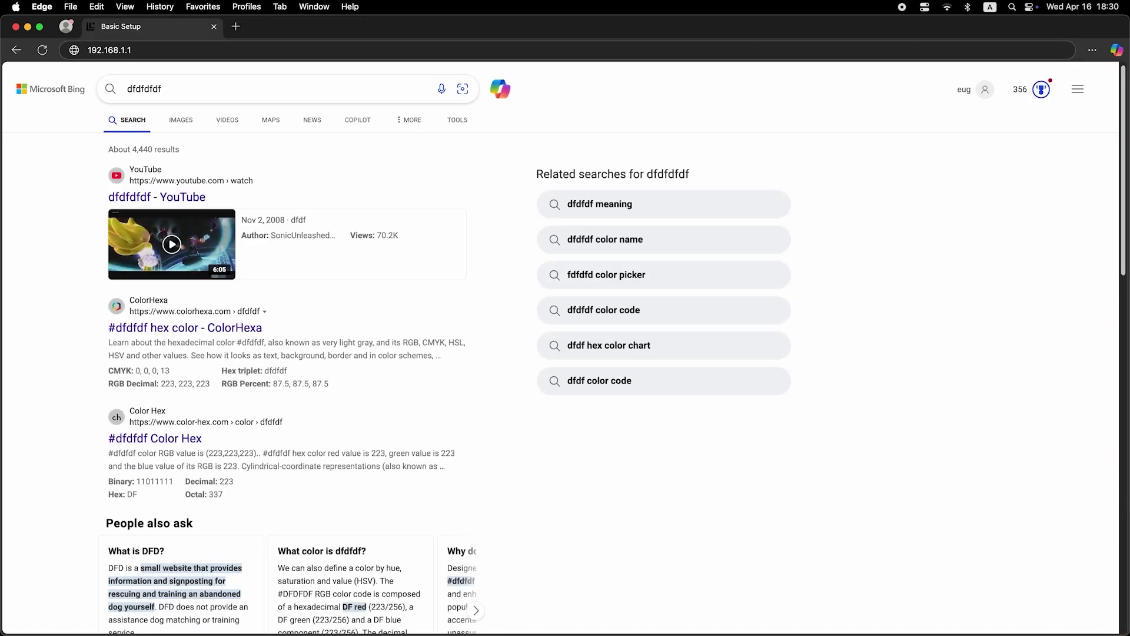